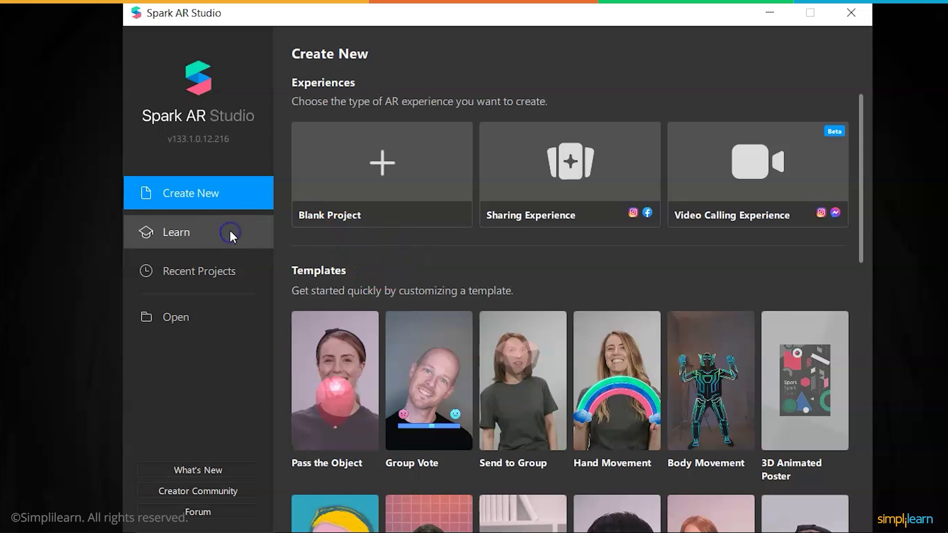
- Browse the Learn tutorials page
left_click(241, 217)
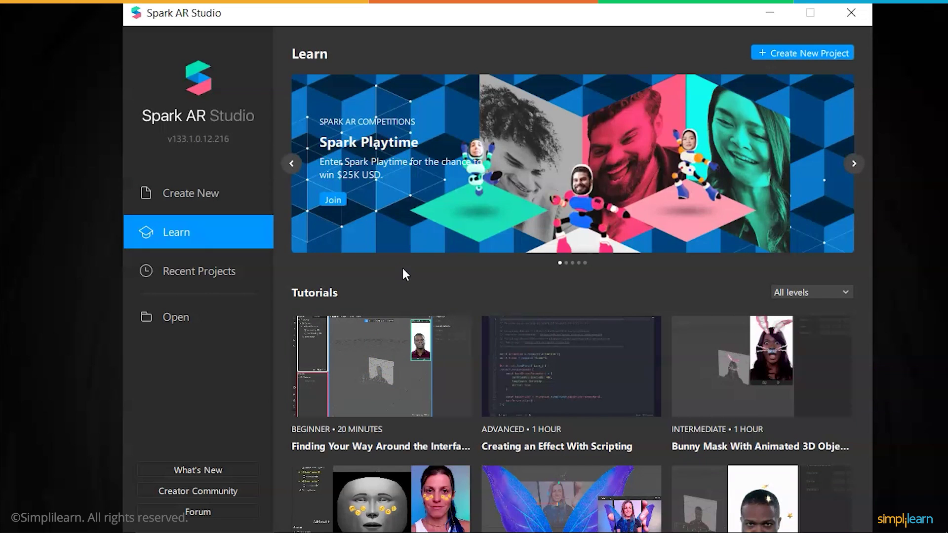
scroll(402, 269, "down", 4)
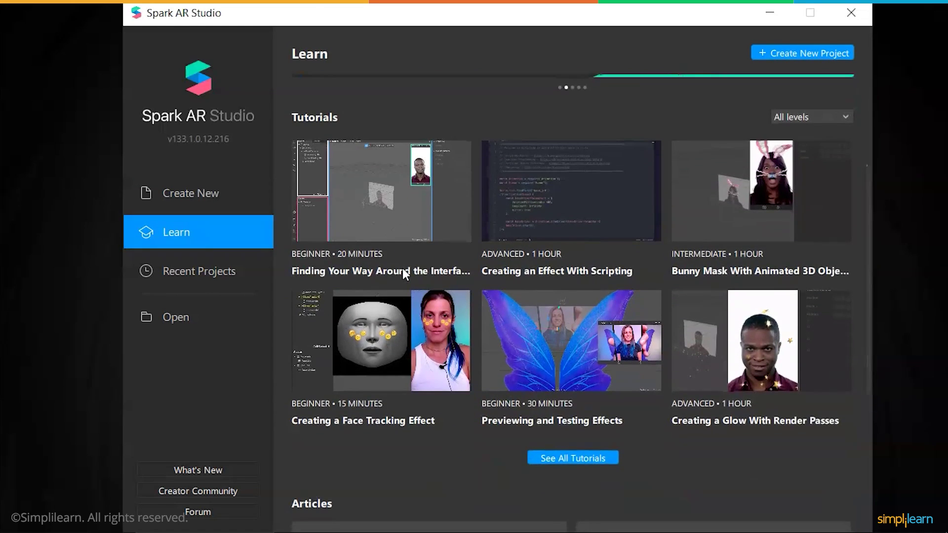
scroll(402, 268, "down", 5)
- View Recent Projects showing Untitled.arproj, and follow the Forum link
left_click(246, 270)
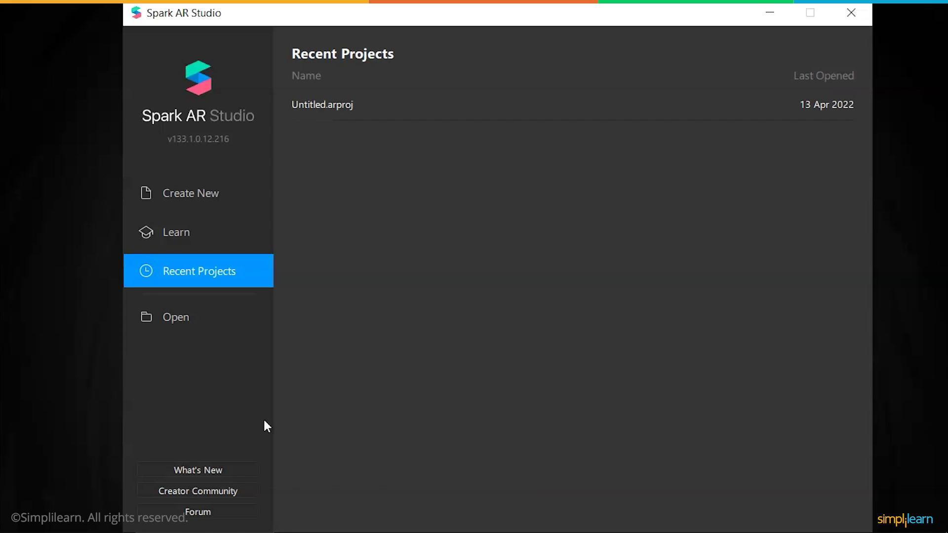
left_click(215, 519)
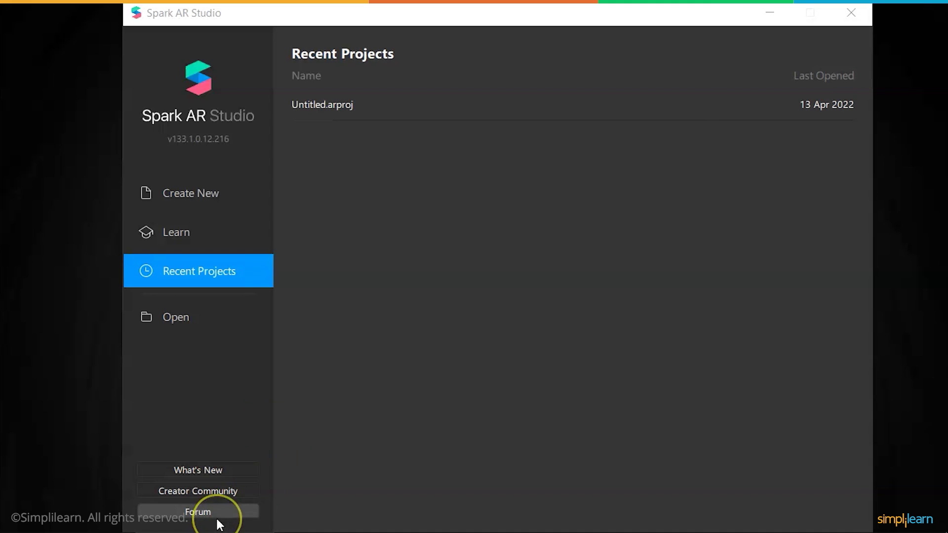
left_click(270, 422)
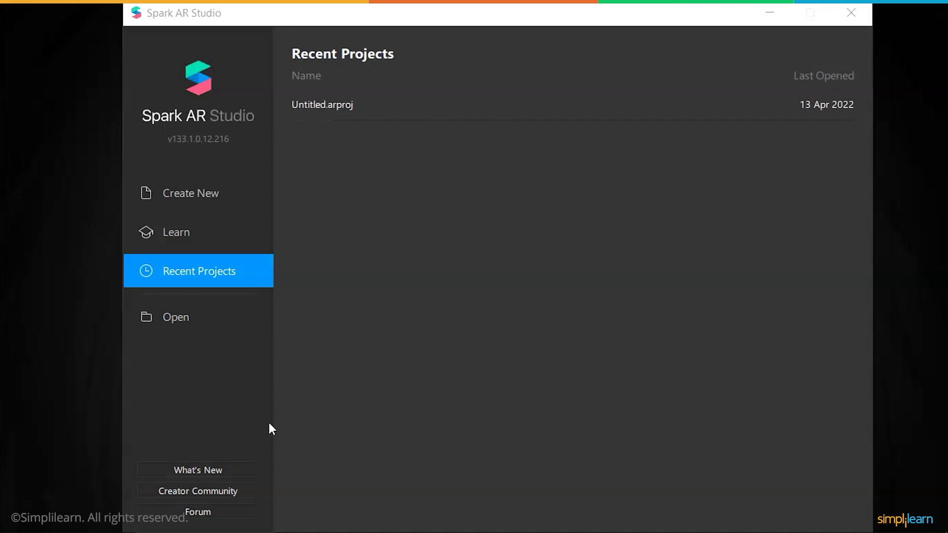
- Create a new Blank Project from the Create New templates
left_click(221, 188)
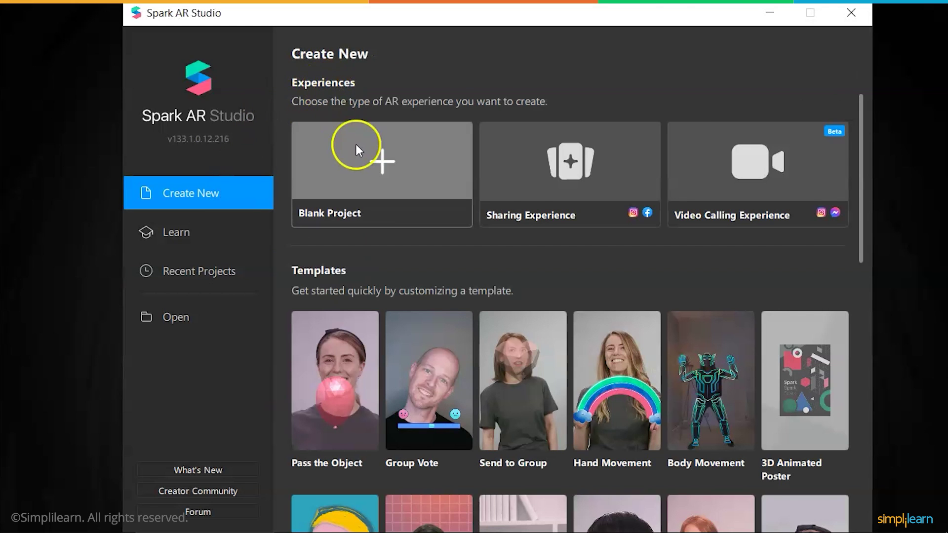
scroll(360, 410, "down", 4)
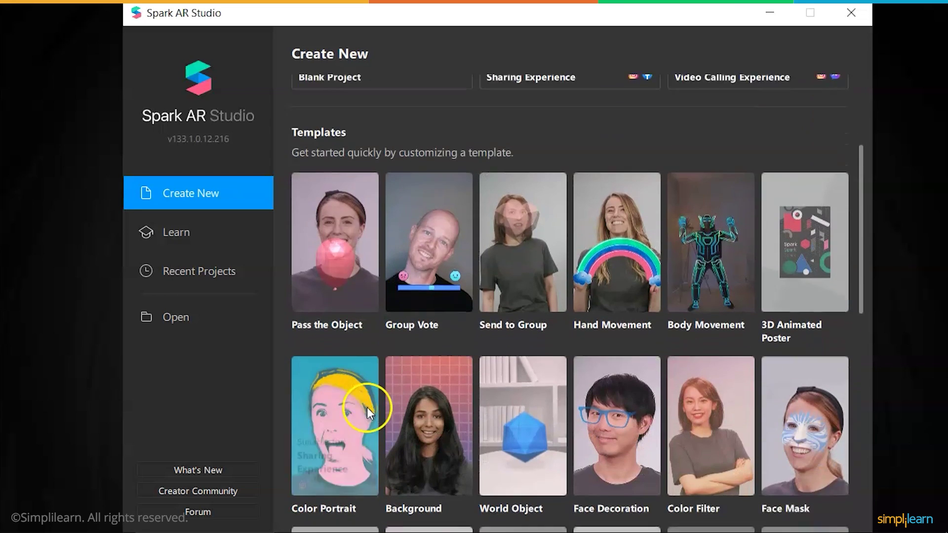
scroll(368, 400, "up", 2)
scroll(368, 399, "up", 2)
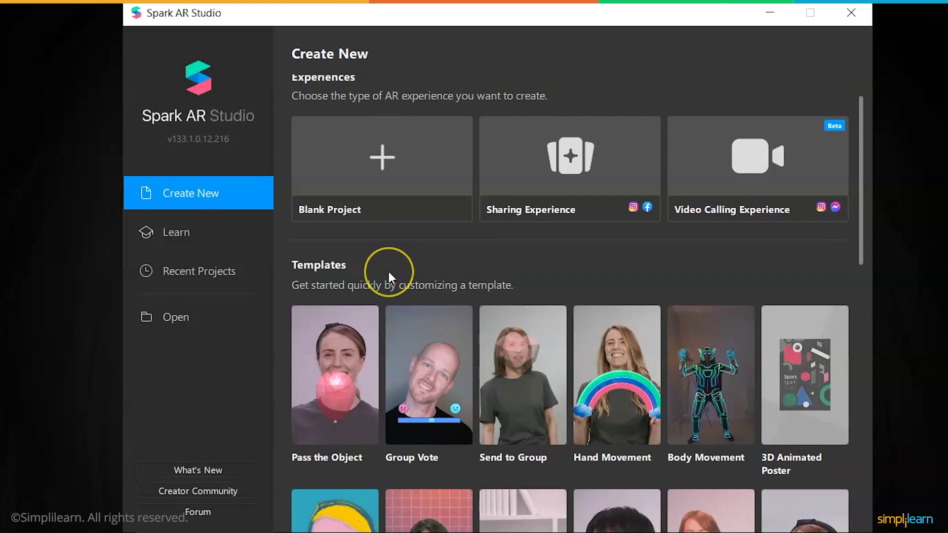
left_click(394, 189)
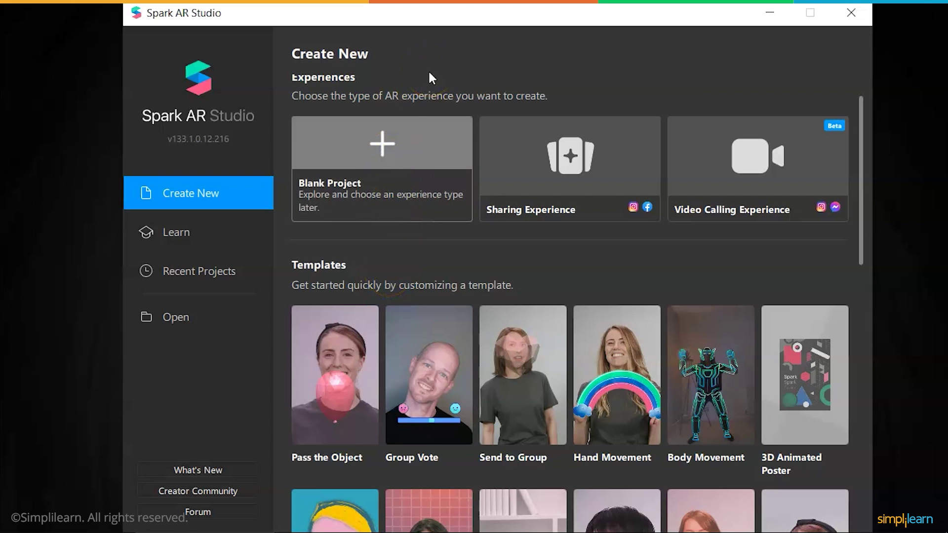
left_click(410, 137)
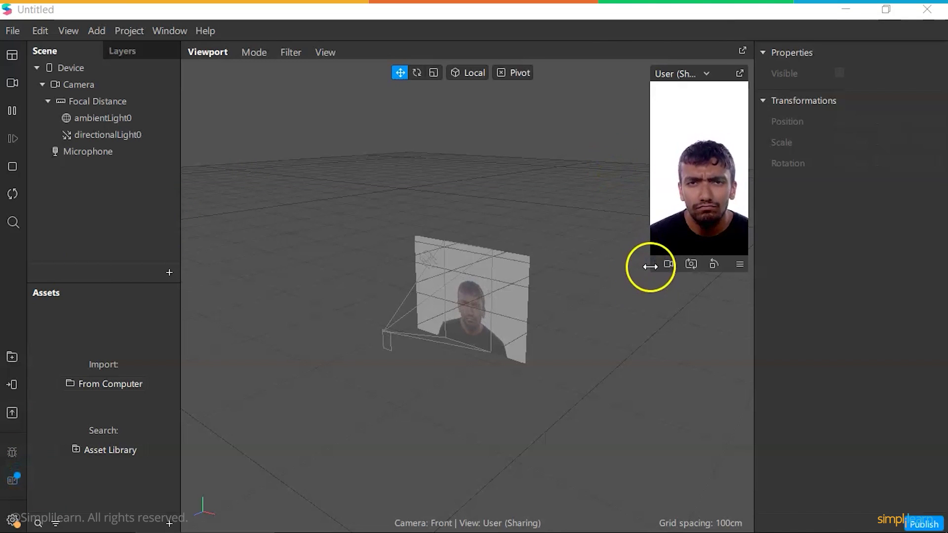
- Enlarge the simulator, undock and reposition it, then dock it back and resize it
left_click_drag(650, 265, 625, 266)
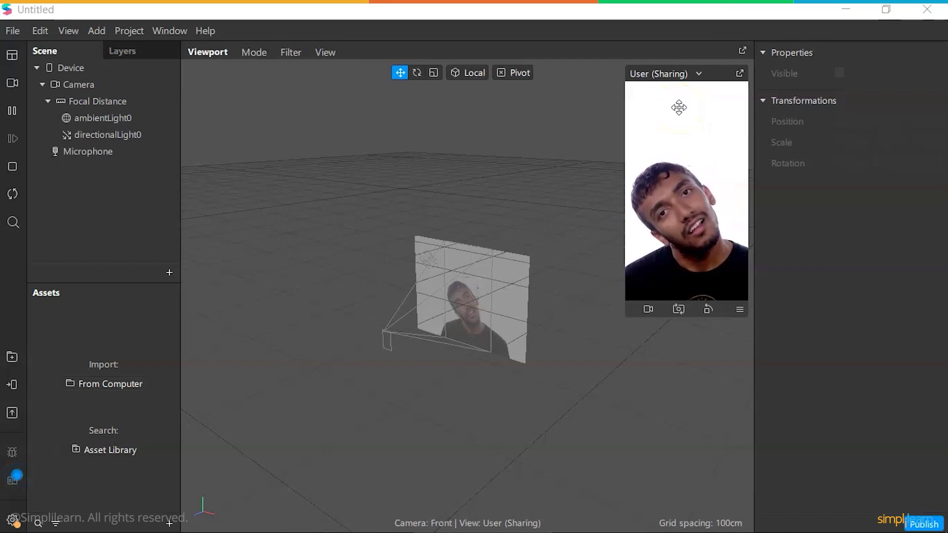
left_click(739, 74)
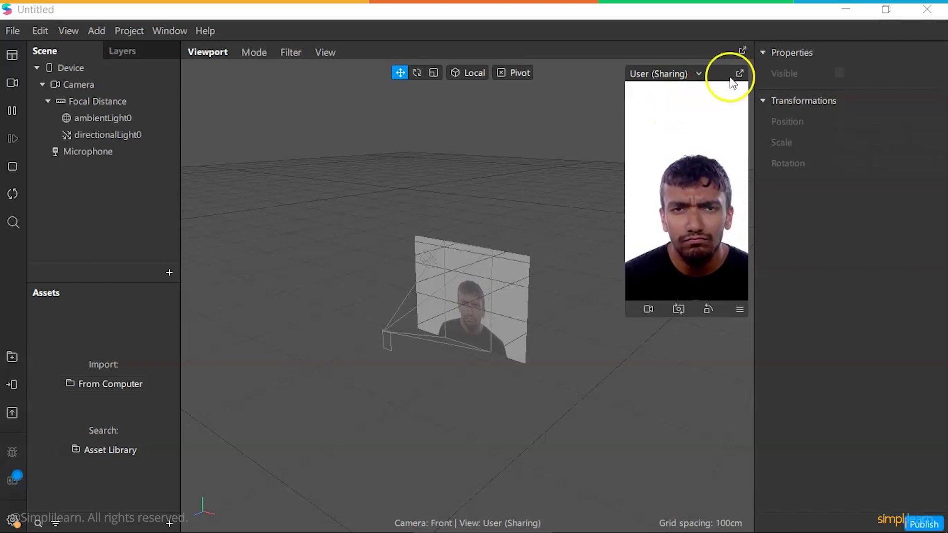
left_click_drag(750, 70, 872, 224)
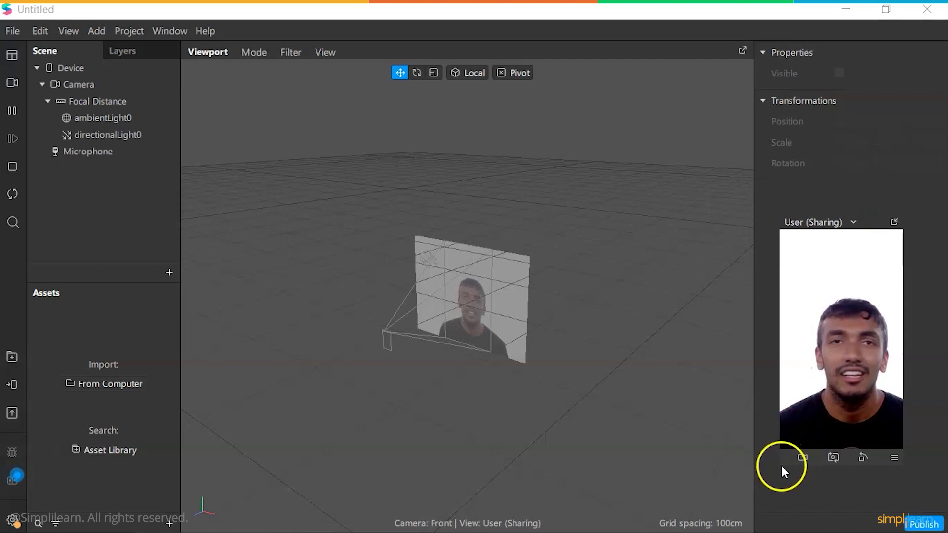
left_click_drag(783, 455, 660, 72)
left_click(732, 73)
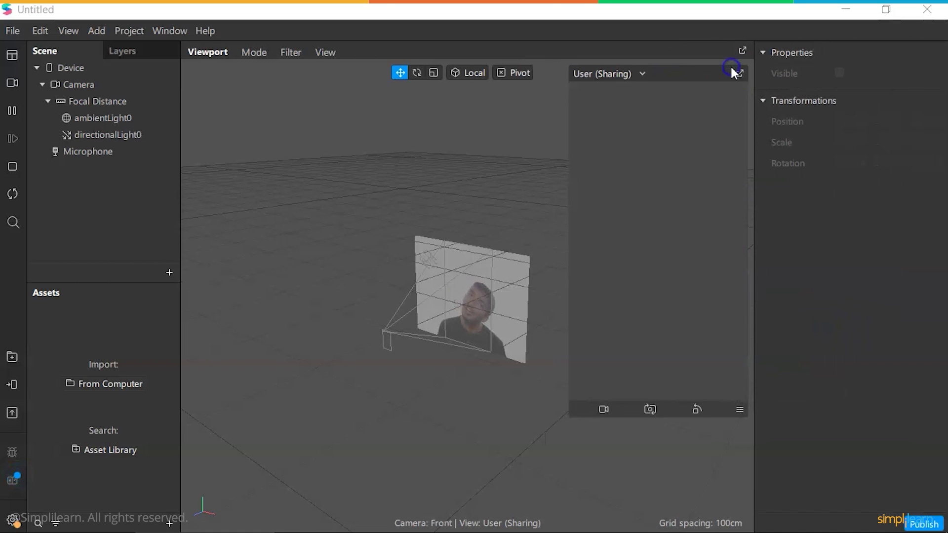
left_click_drag(572, 419, 626, 315)
left_click(477, 279)
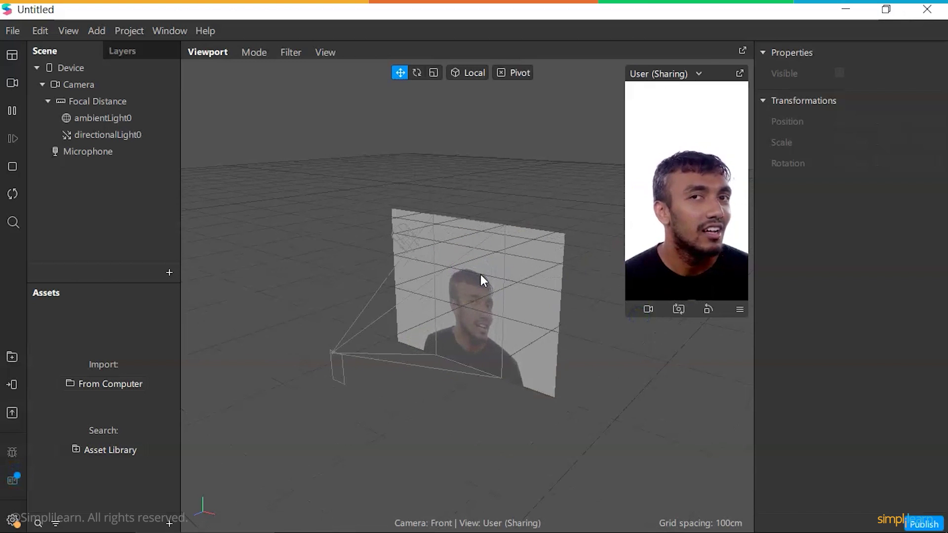
mouse_move(481, 274)
left_mouse_down()
mouse_move(477, 317)
mouse_move(484, 236)
left_mouse_up()
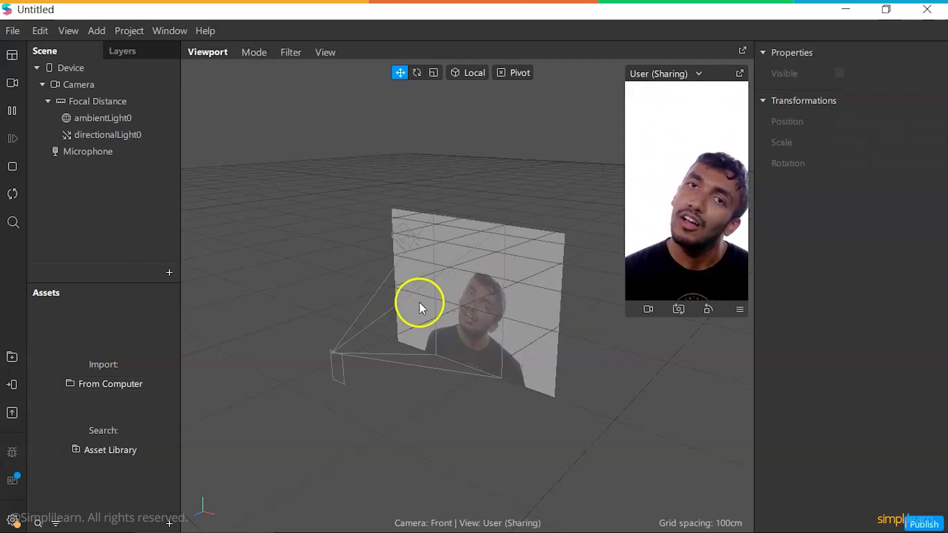
left_click(446, 294)
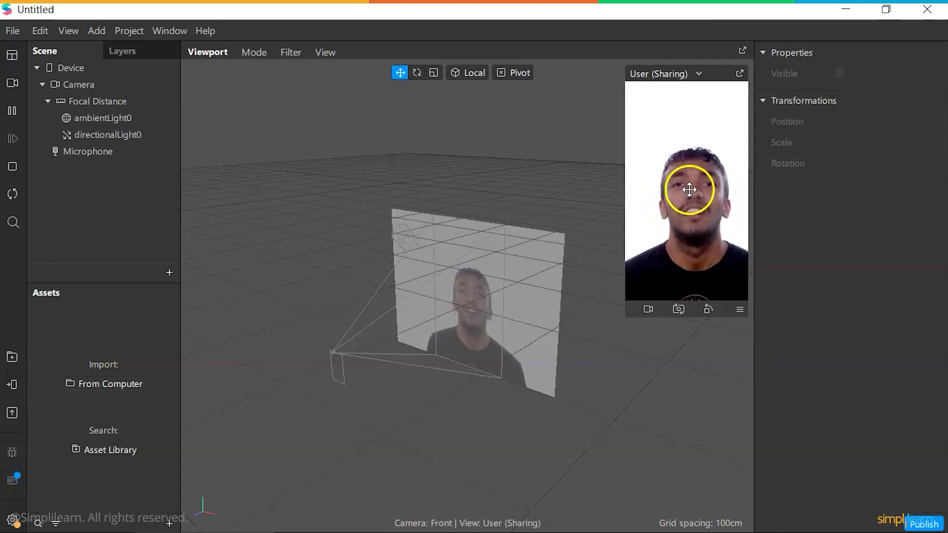
- Select directionalLight0 to show its intensity 80 and rotation -45, 5, 0
left_click(131, 134)
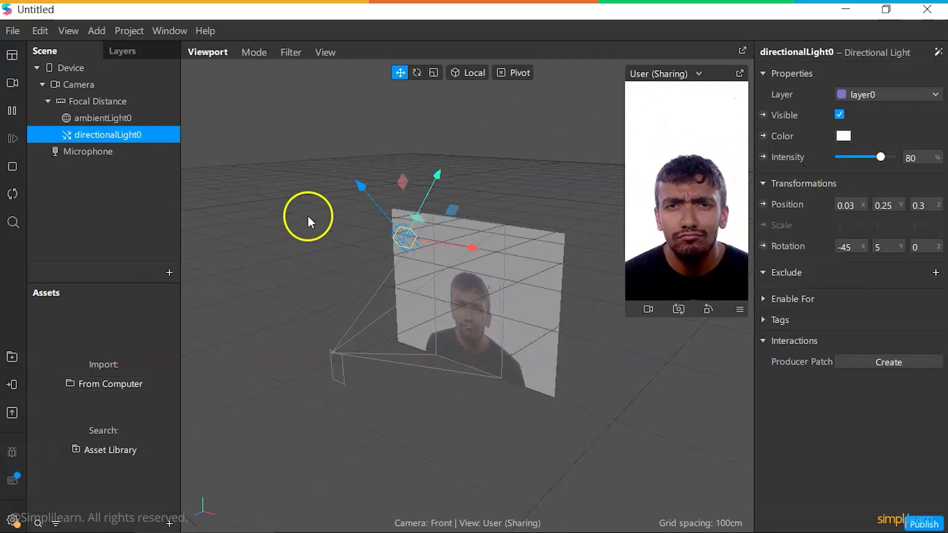
- Preview the effect on each simulated face, ending on the man in the maroon shirt
left_click(10, 84)
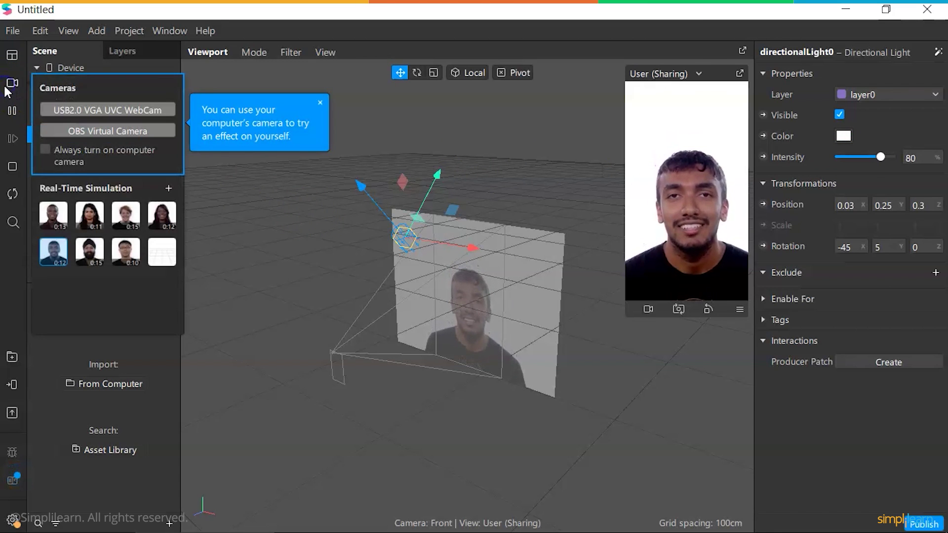
left_click(54, 215)
left_click(90, 219)
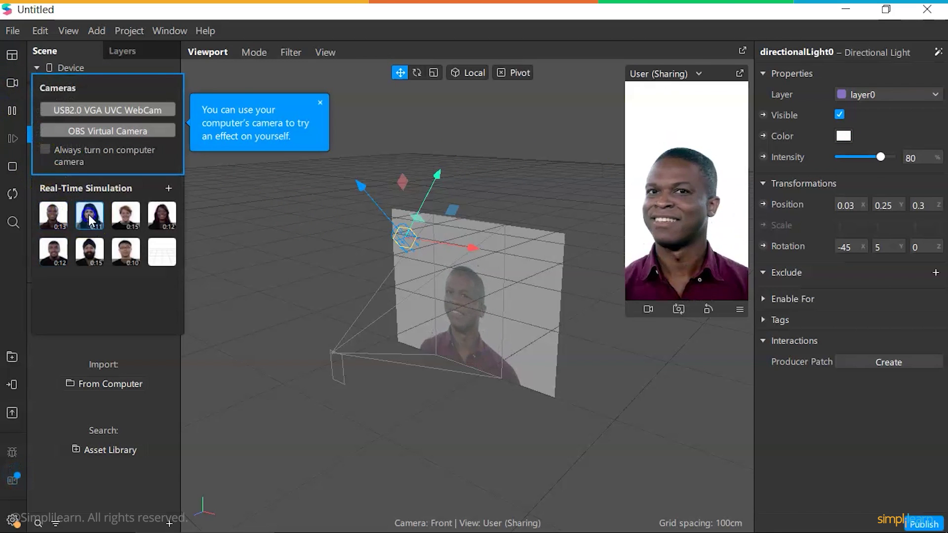
left_click(89, 252)
left_click(126, 252)
left_click(125, 219)
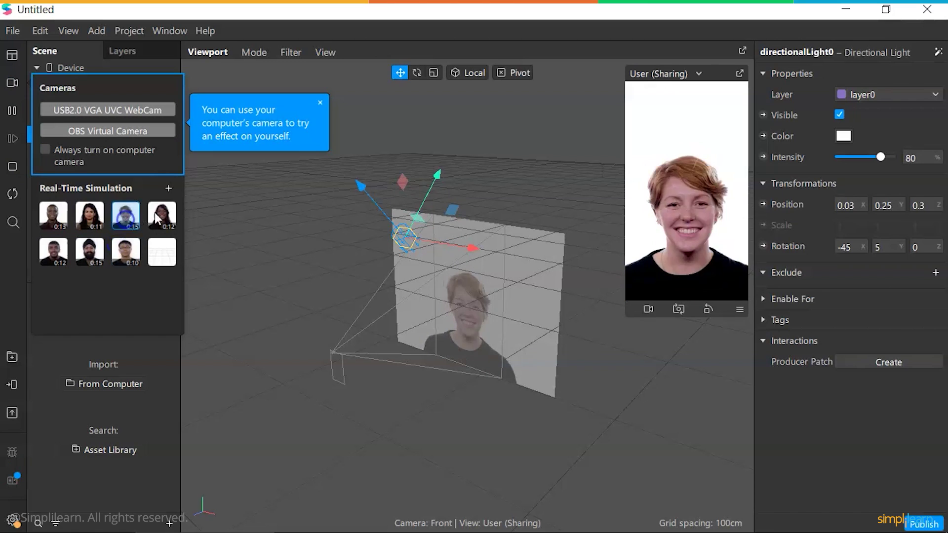
left_click(157, 217)
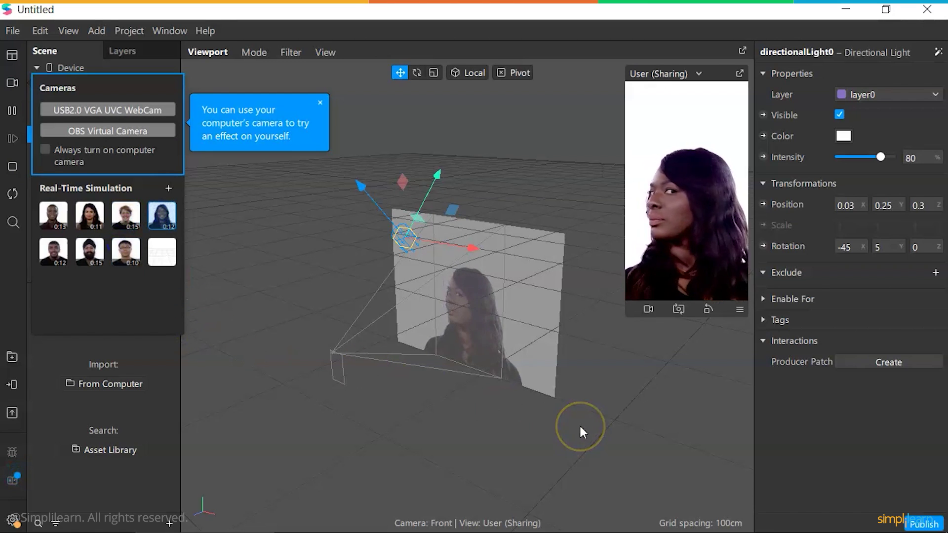
left_click(54, 252)
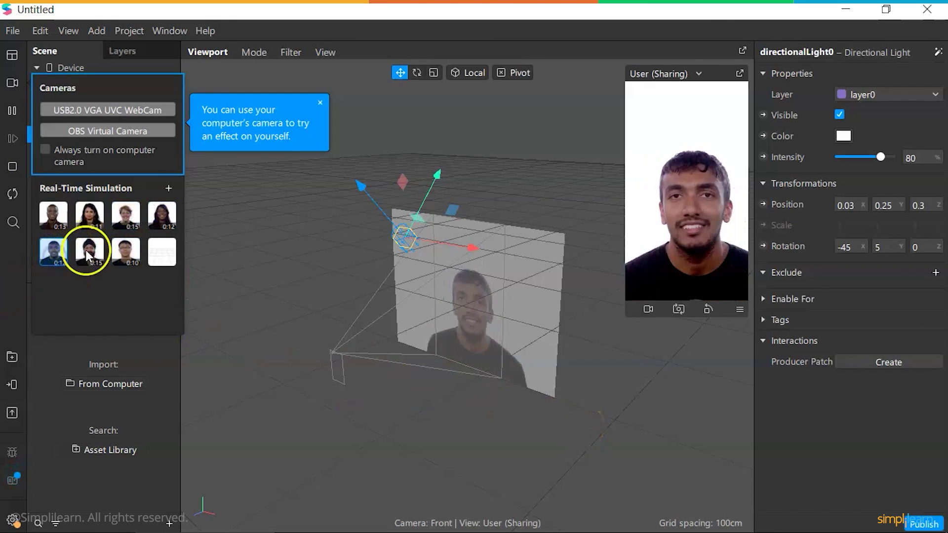
left_click(90, 252)
left_click(130, 250)
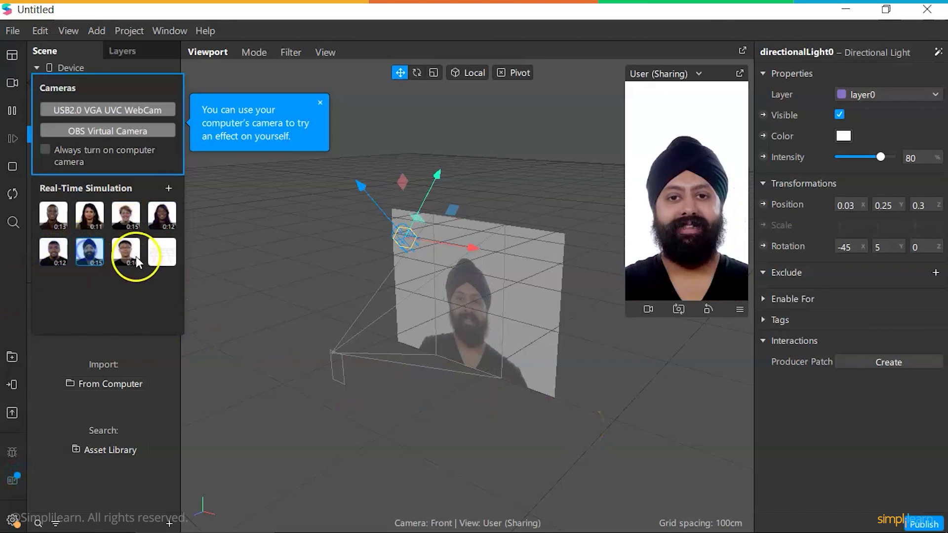
left_click(46, 217)
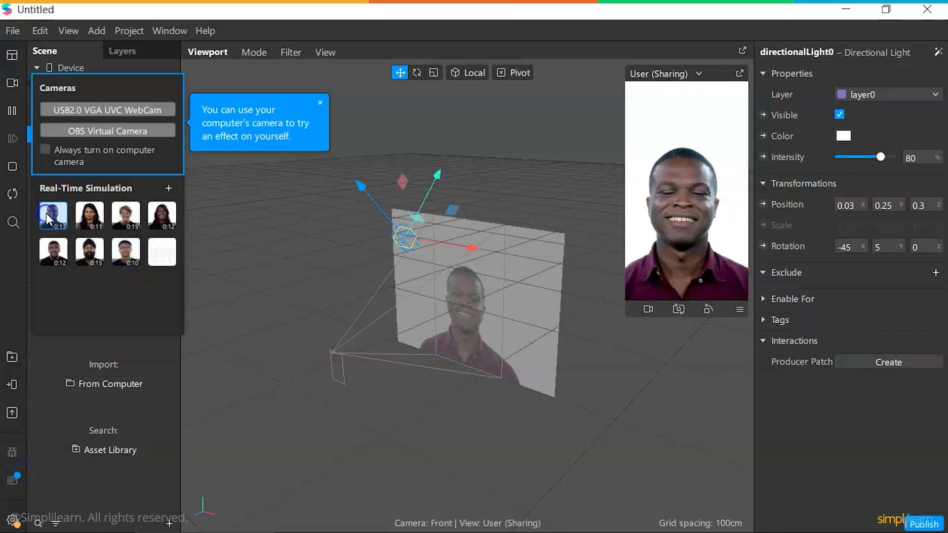
- Close the simulation choices and open the AR Library of free assets
left_click(19, 63)
left_click(59, 241)
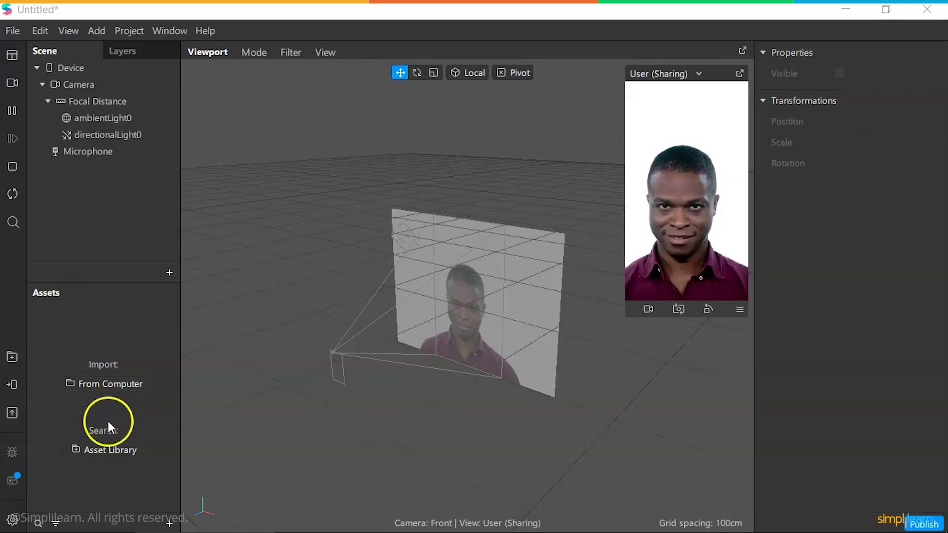
left_click(105, 447)
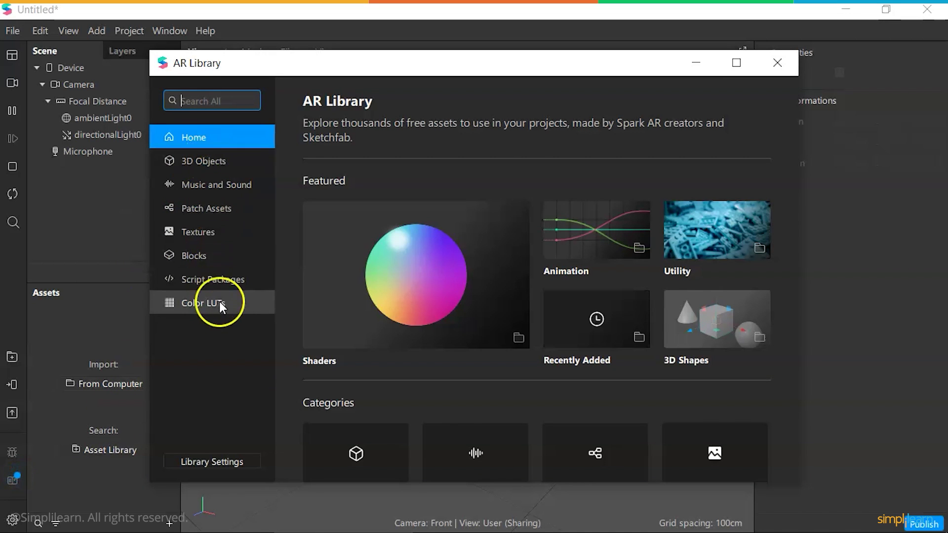
- Browse the AR Library's 3D Objects, Music and Sound, Patch Assets and Script Packages
left_click(203, 161)
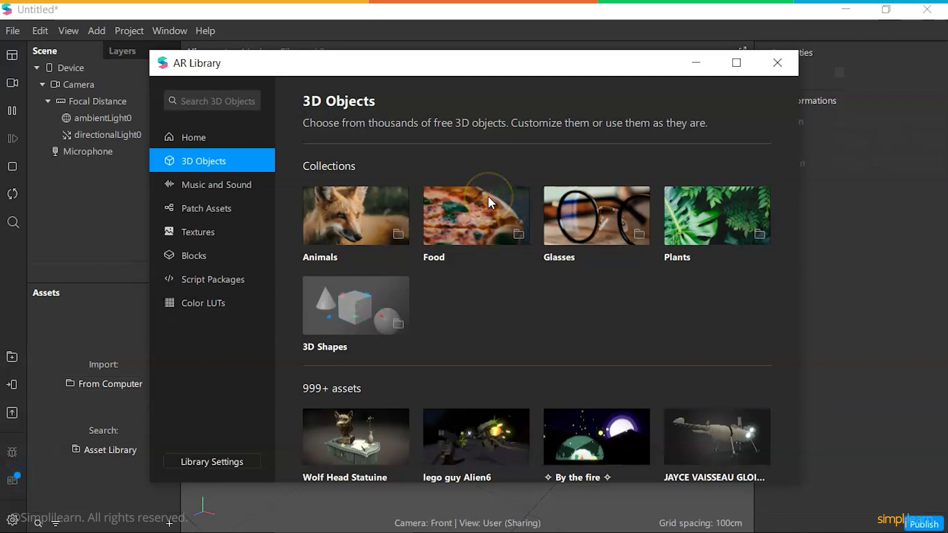
scroll(477, 292, "down", 4)
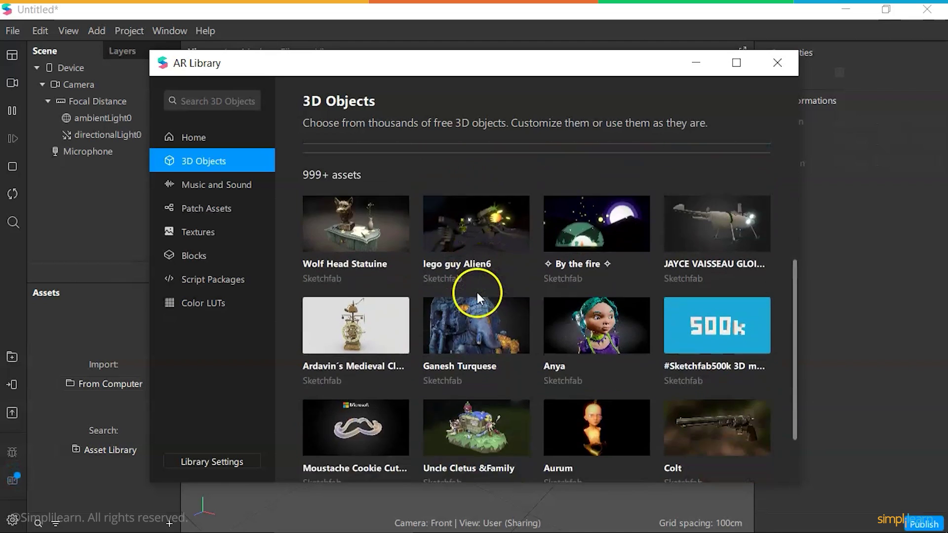
scroll(477, 293, "down", 2)
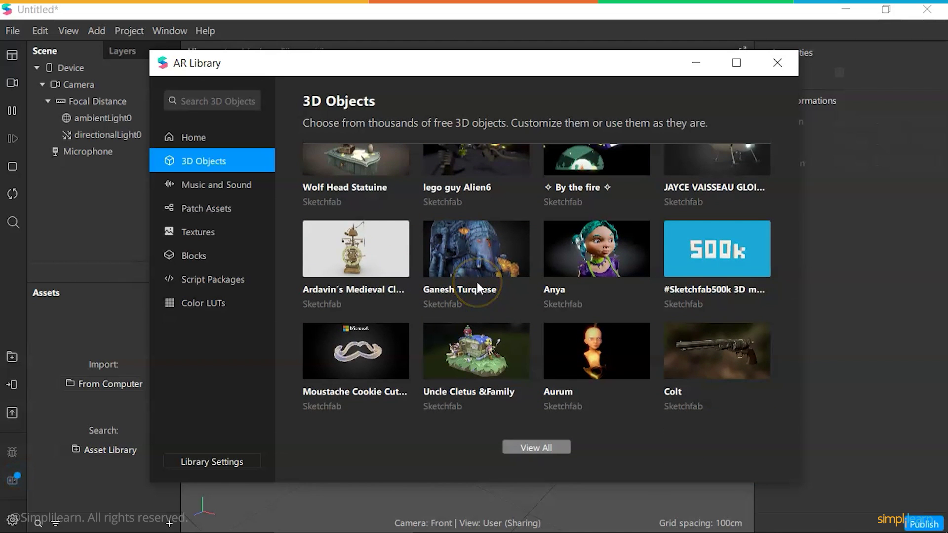
scroll(477, 281, "up", 6)
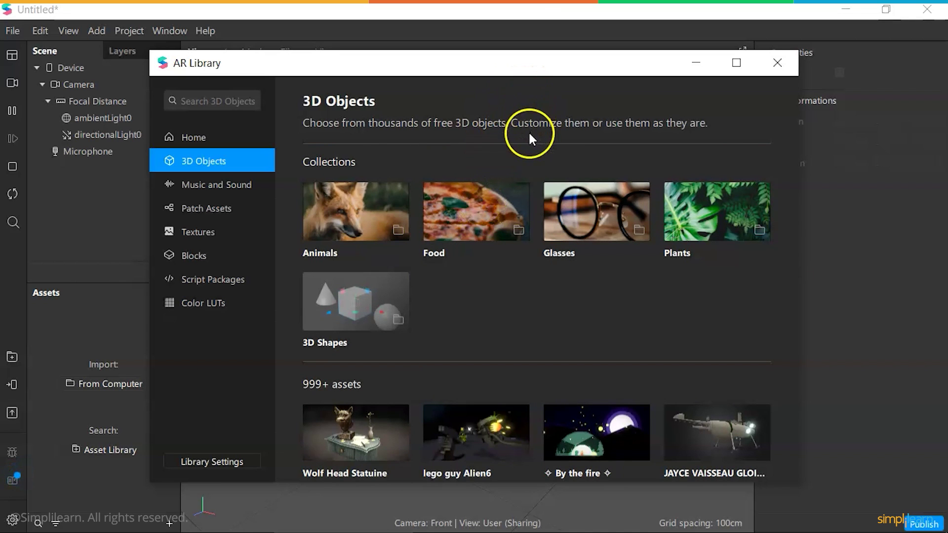
left_click(264, 191)
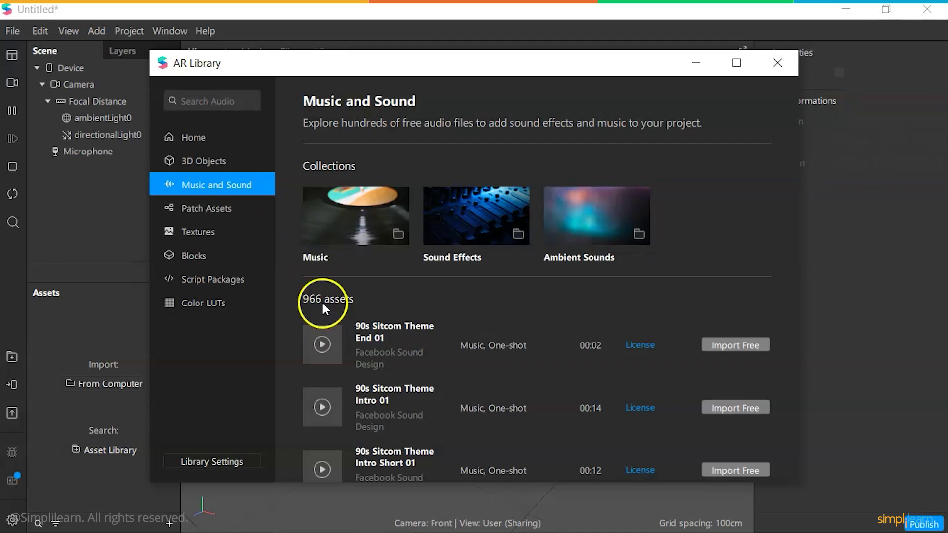
left_click(229, 206)
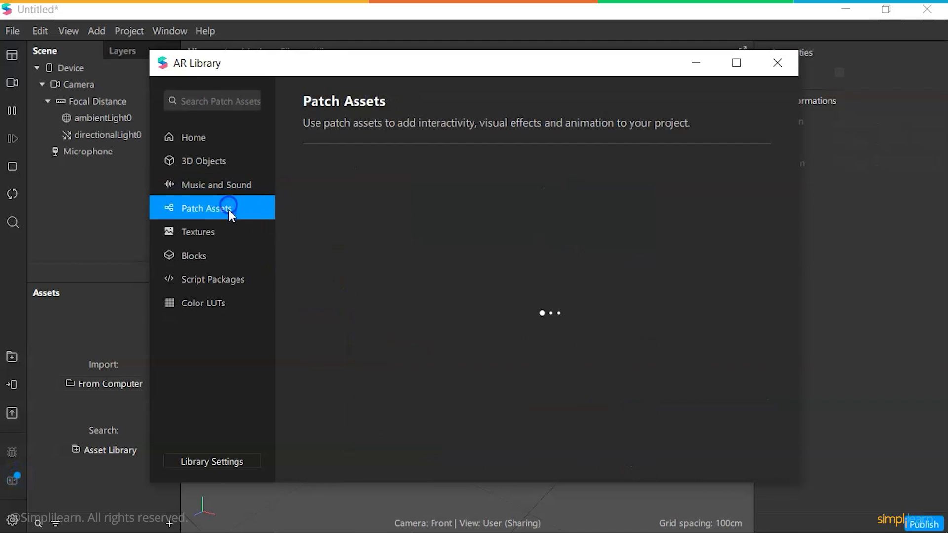
left_click(214, 279)
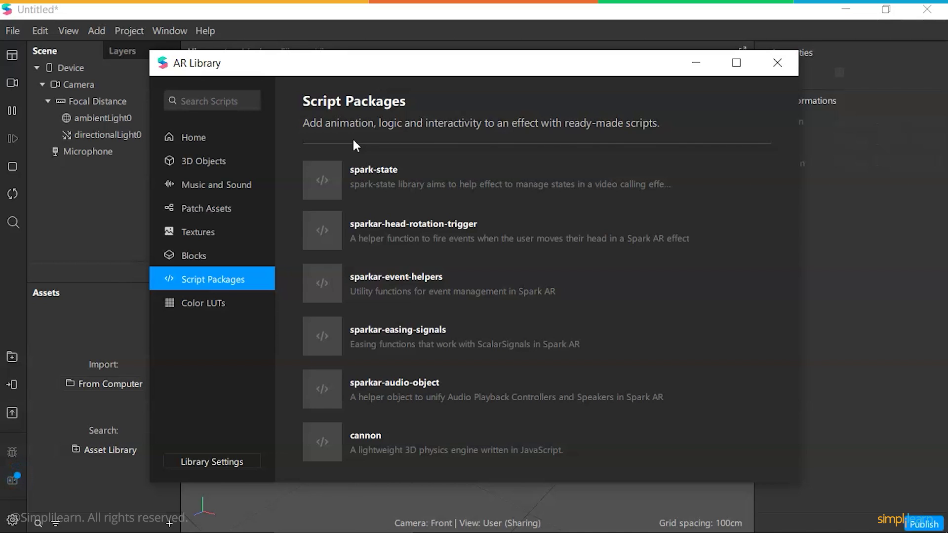
- Browse the Textures, Color LUTs and Blocks categories
left_click(203, 236)
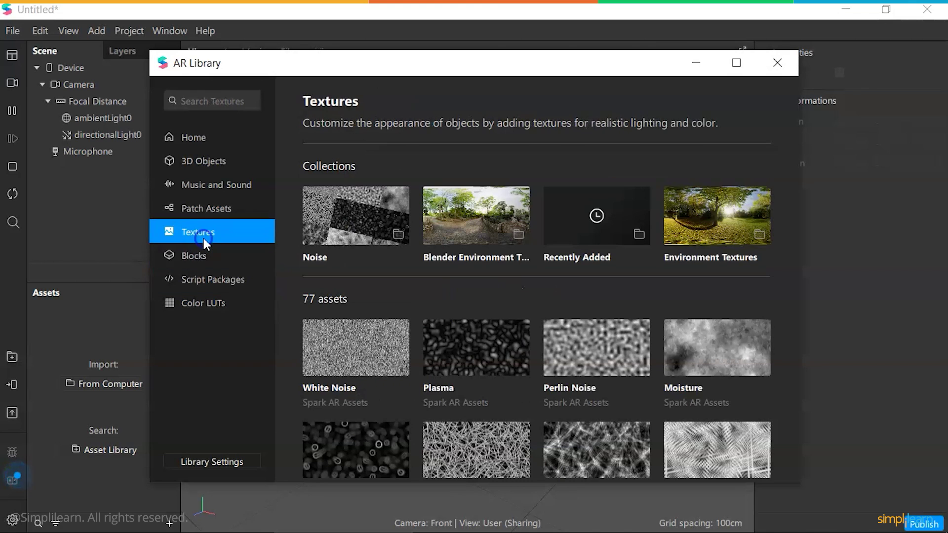
left_click(201, 295)
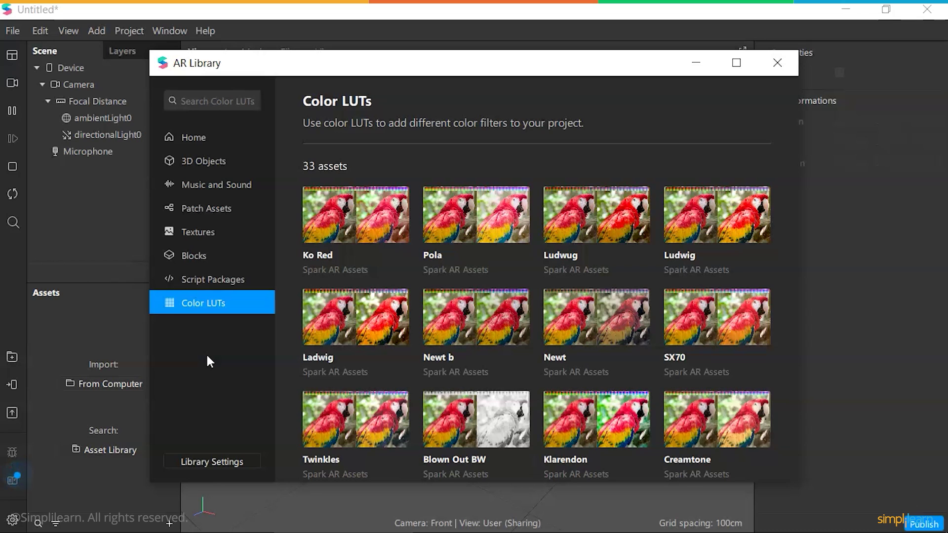
left_click(180, 260)
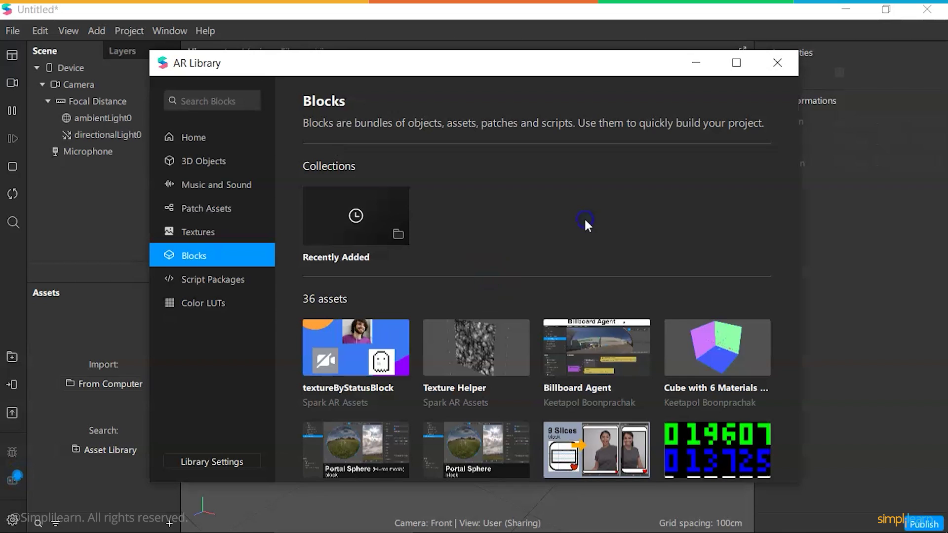
scroll(585, 217, "down", 5)
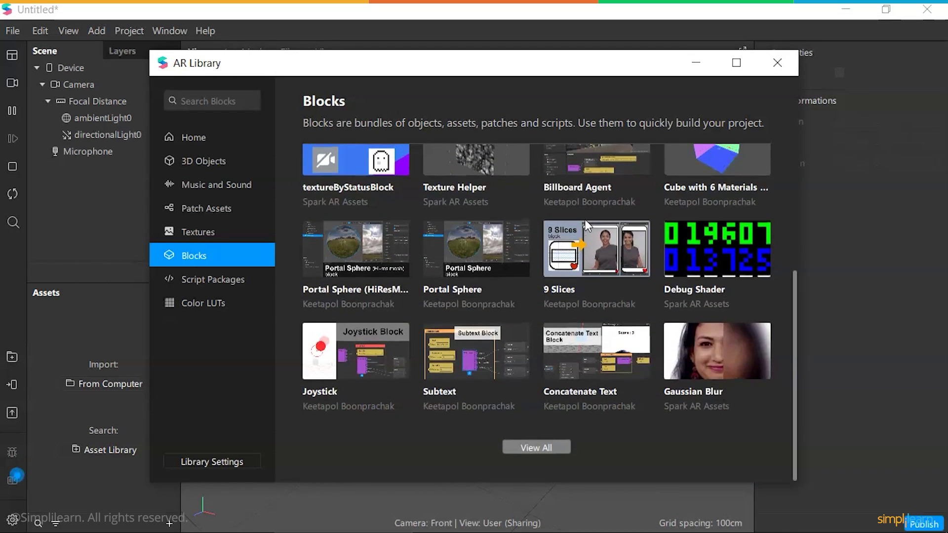
- Show all blocks and open the Makeup block's detail page
left_click(575, 349)
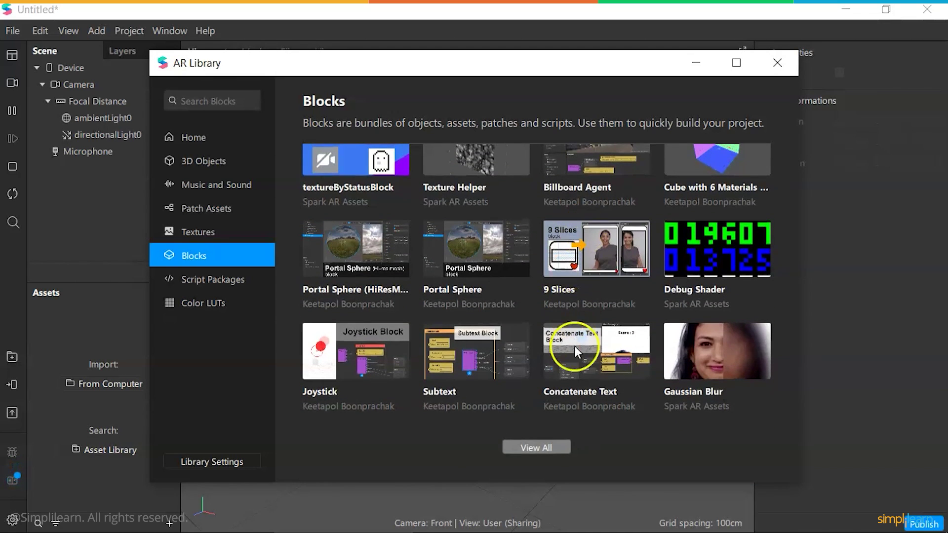
left_click(536, 448)
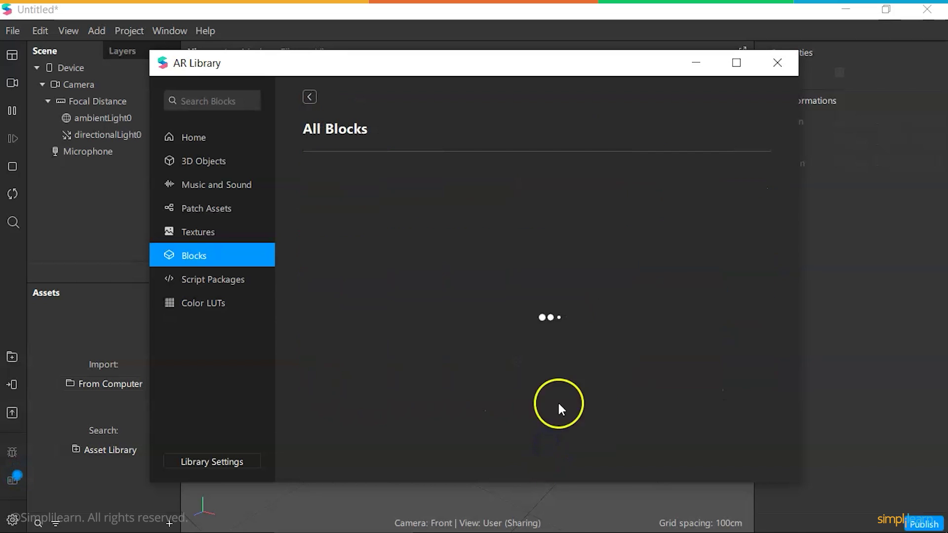
scroll(571, 342, "down", 2)
scroll(571, 341, "down", 15)
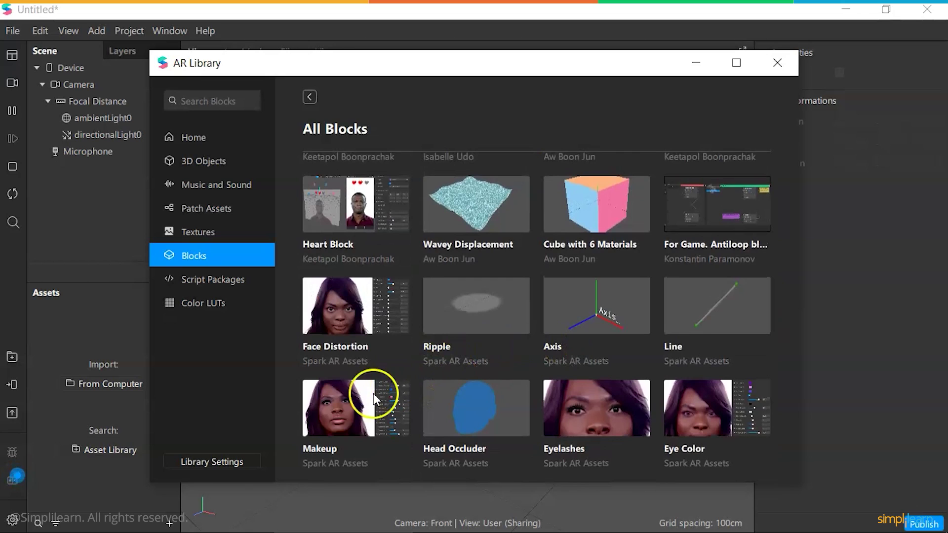
left_click(344, 405)
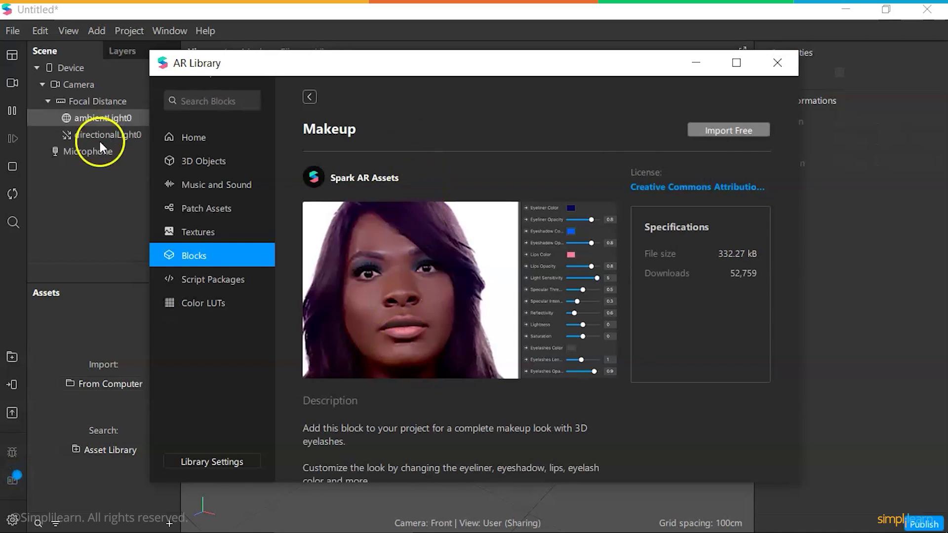
- Import the free 332.27 kB Makeup block and close the AR Library
left_click(716, 126)
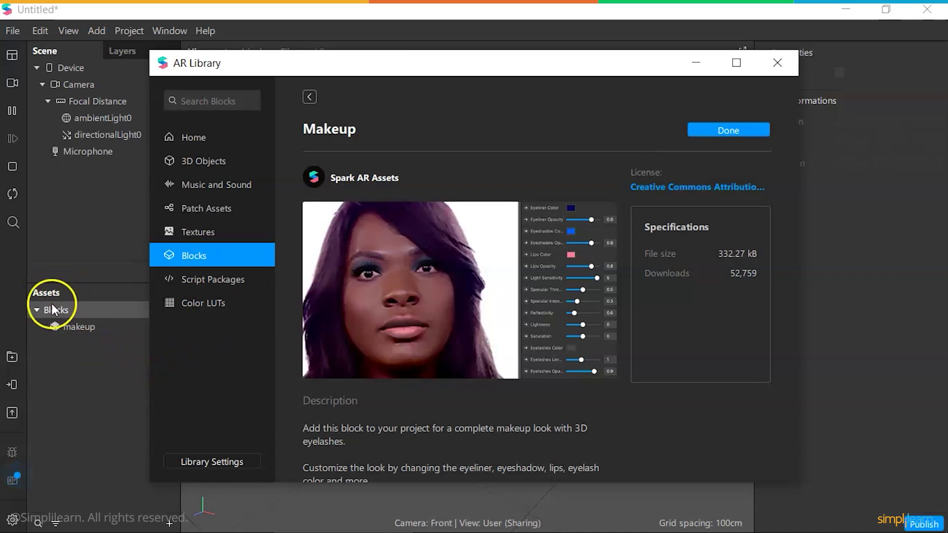
left_click(700, 129)
left_click(780, 64)
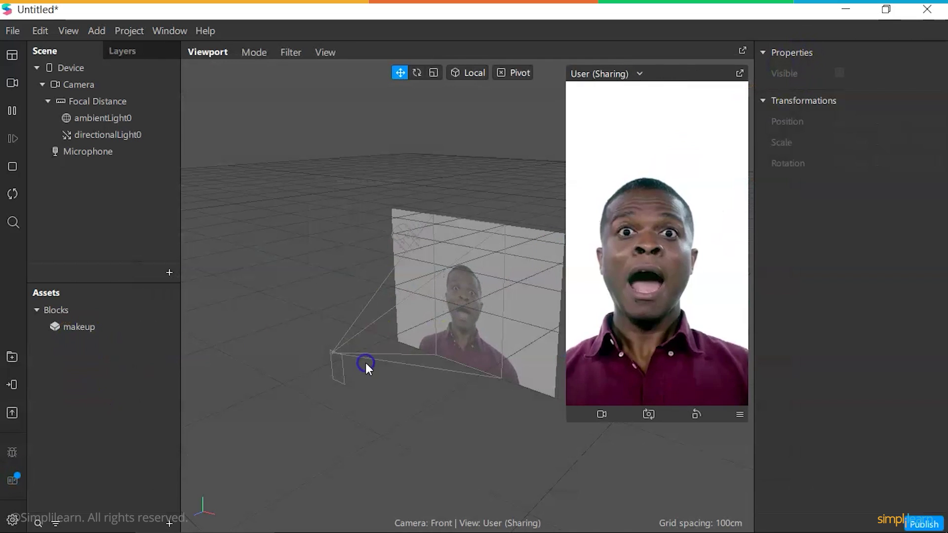
- Drag the makeup asset from Assets into the Scene hierarchy under Focal Distance
left_click(102, 331)
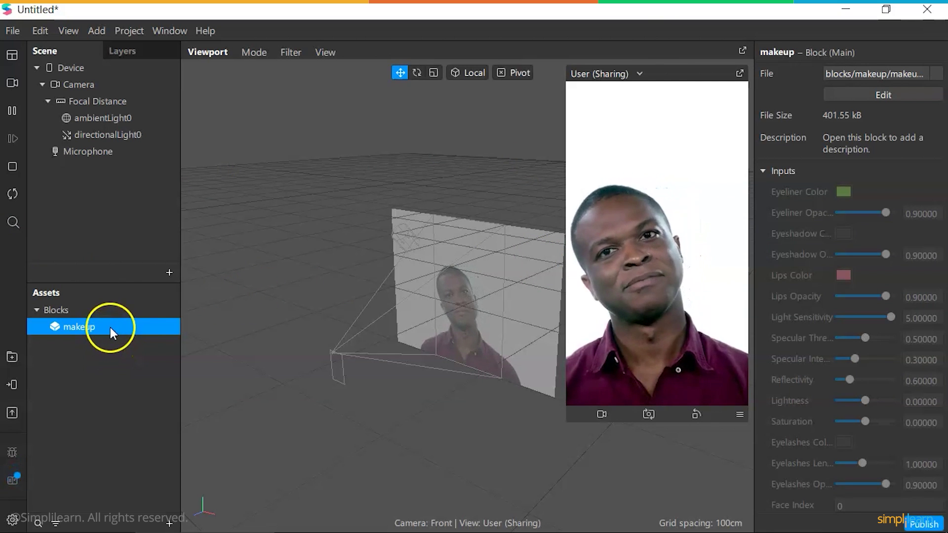
left_click_drag(111, 328, 117, 168)
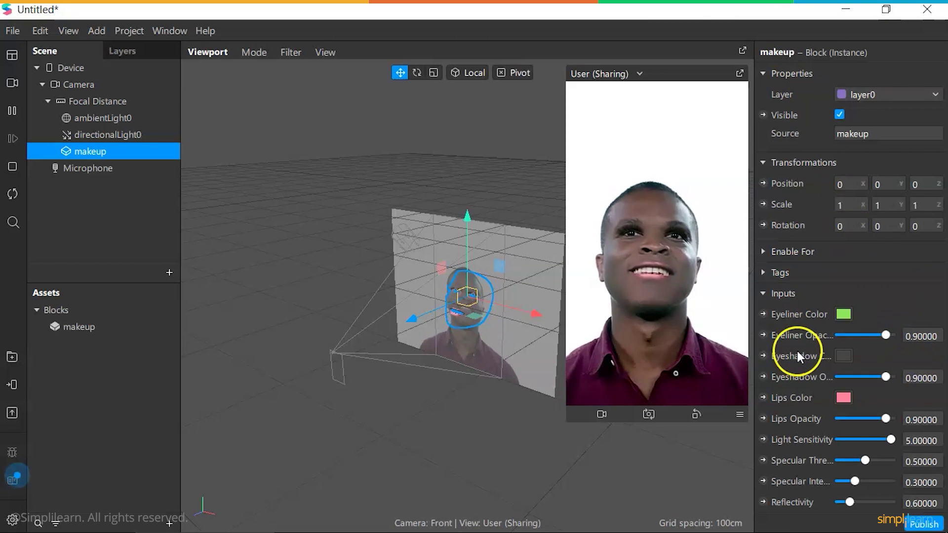
- Lower the makeup's Eyeliner Opacity to 0.51351
scroll(796, 348, "down", 3)
scroll(796, 340, "up", 4)
scroll(796, 340, "down", 3)
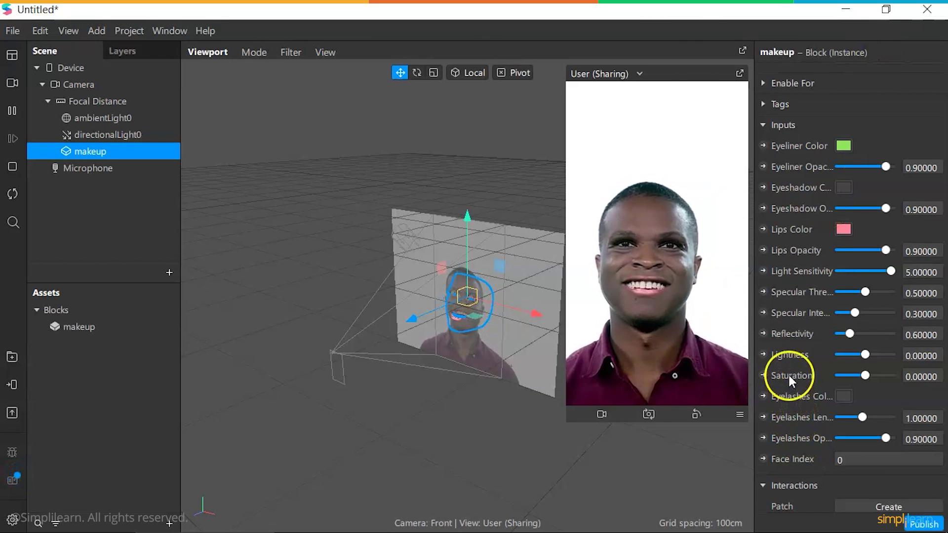
scroll(788, 342, "up", 2)
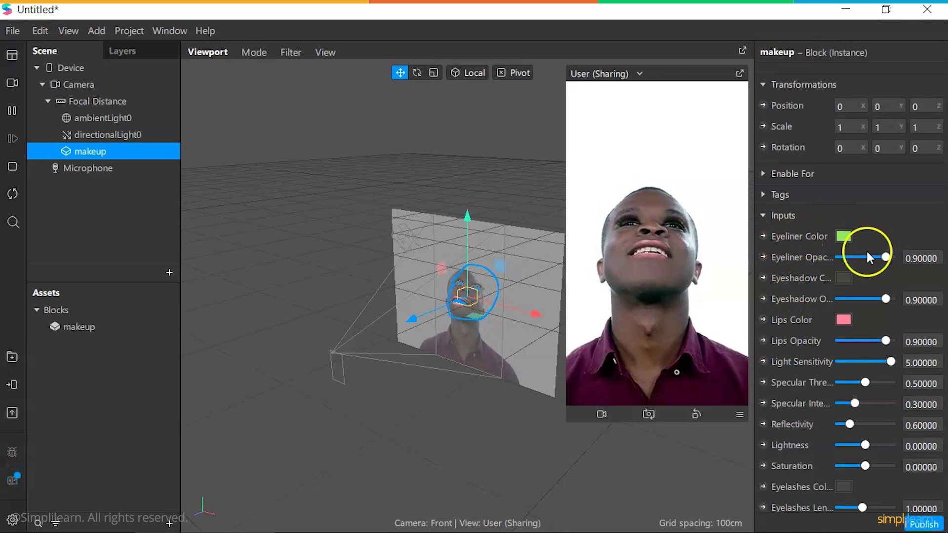
left_click_drag(887, 256, 866, 257)
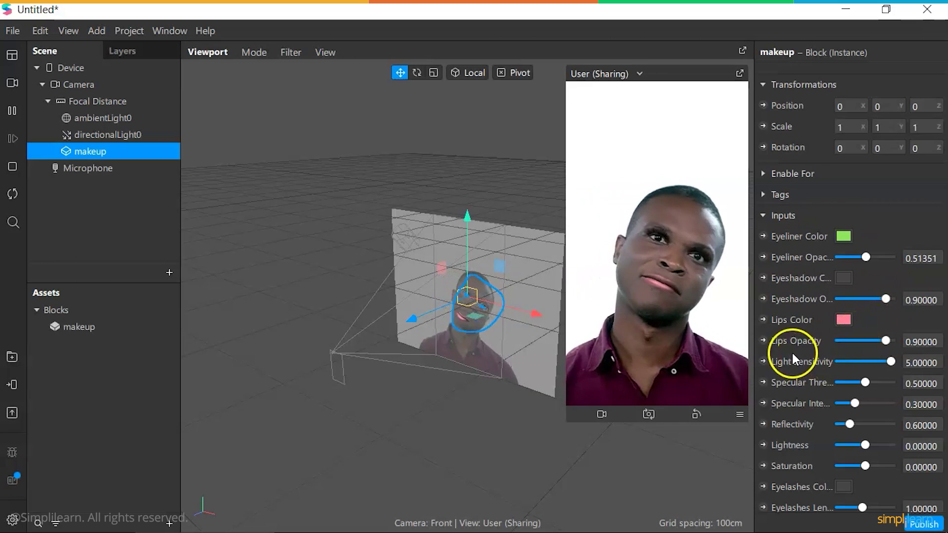
- Set the Lips Color to black (#000000)
scroll(792, 348, "down", 3)
scroll(792, 345, "up", 3)
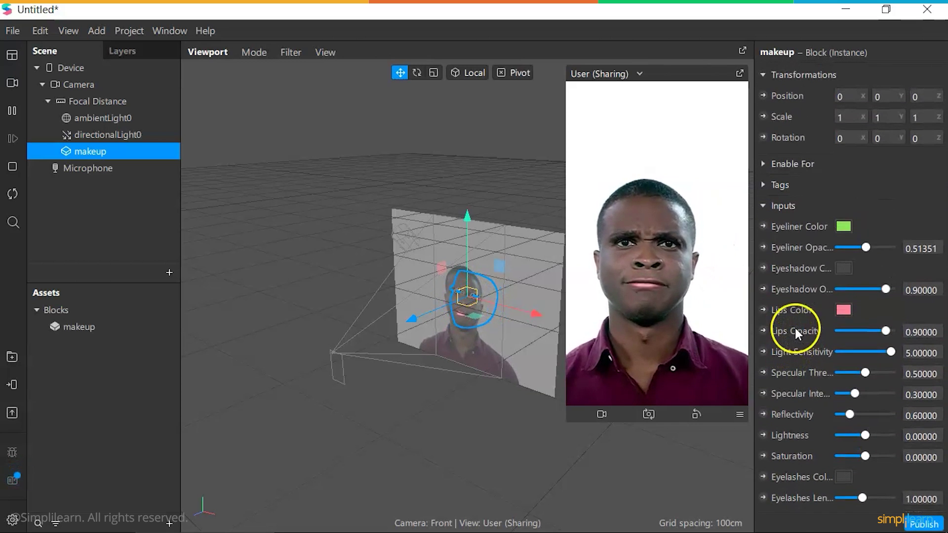
left_click(845, 312)
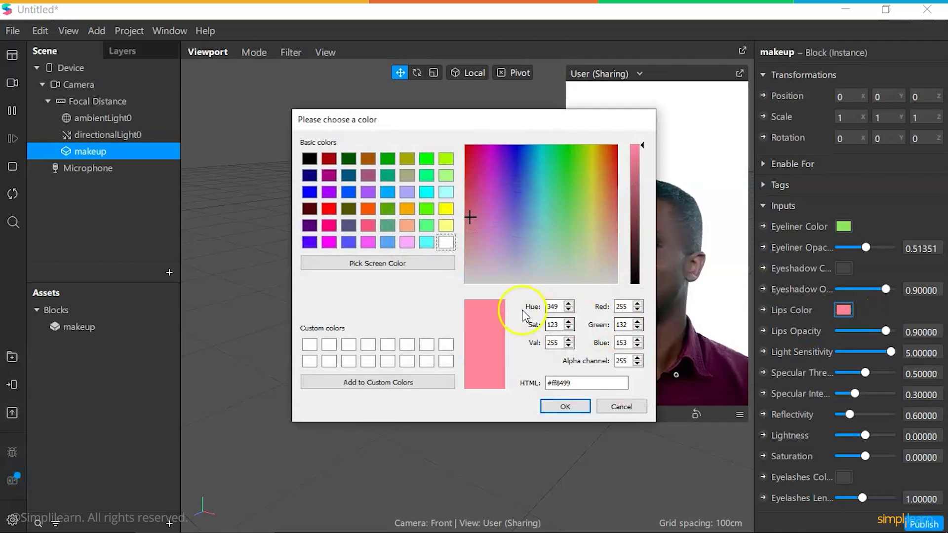
left_click(309, 158)
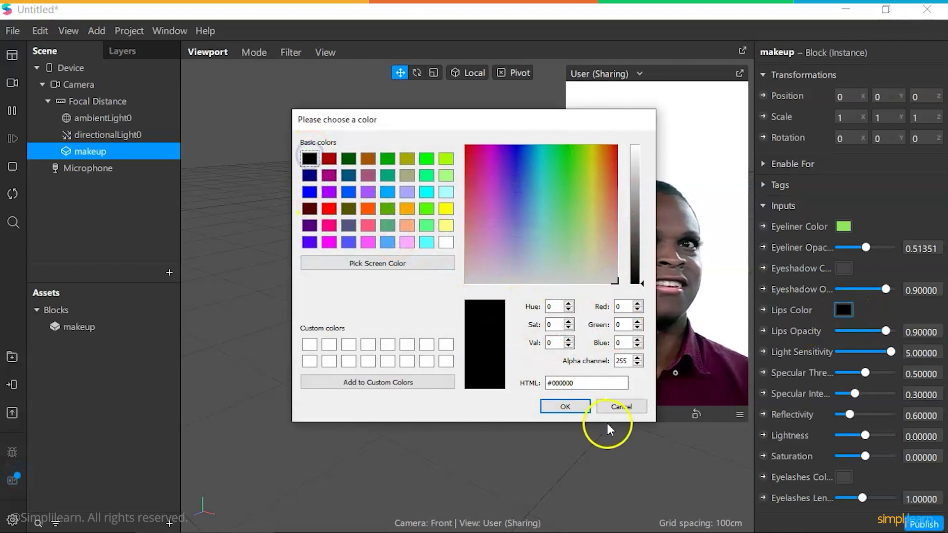
left_click(563, 406)
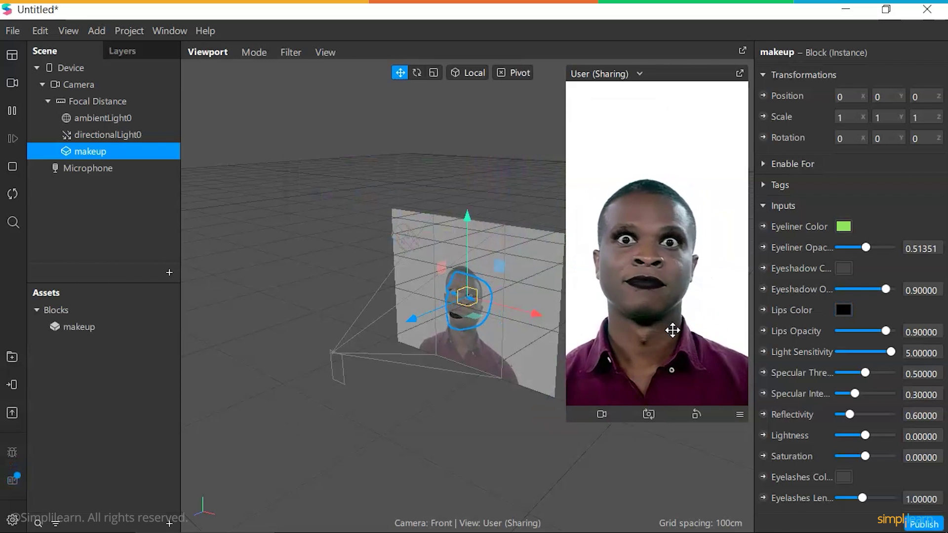
- Cycle the simulated faces to preview the makeup on the man with glasses, then return to the Scene panel
left_click(25, 73)
left_click(19, 79)
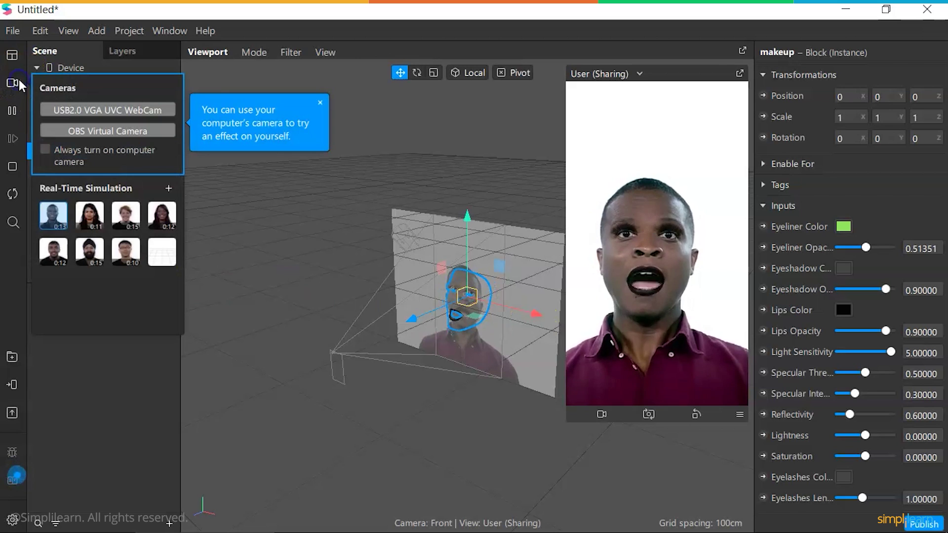
left_click(92, 217)
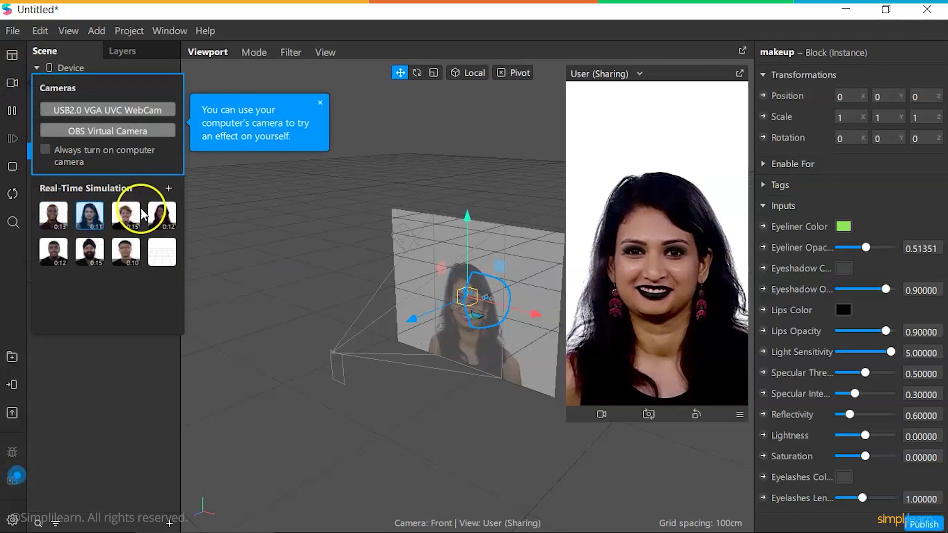
left_click(164, 221)
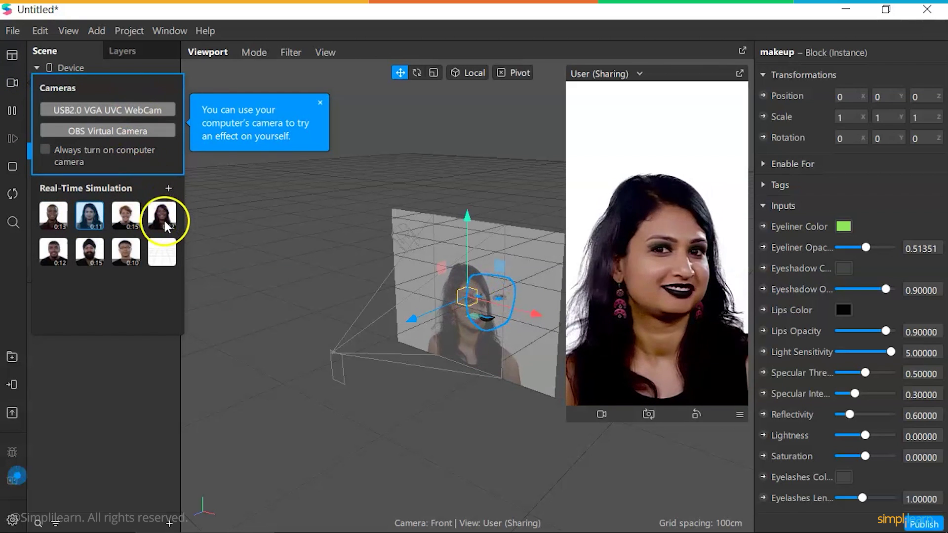
left_click(129, 217)
left_click(129, 253)
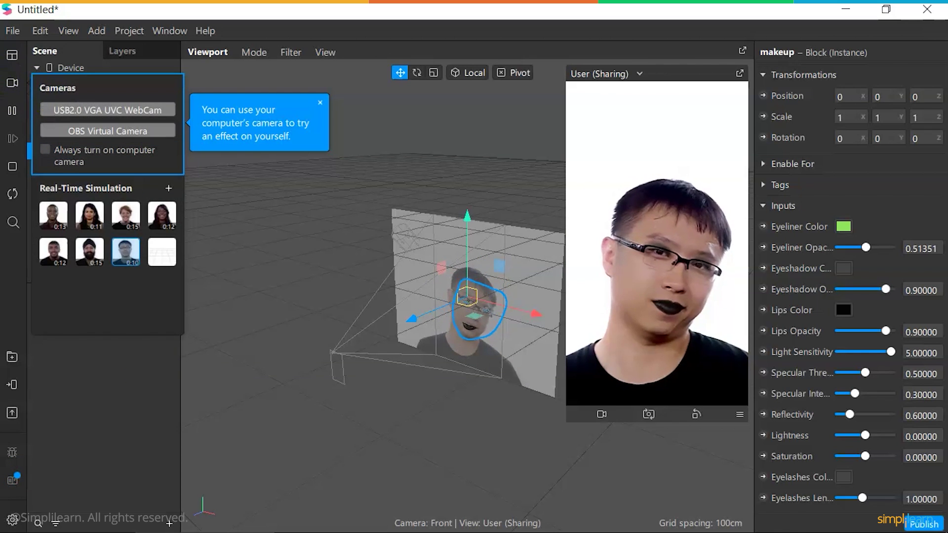
left_click(12, 56)
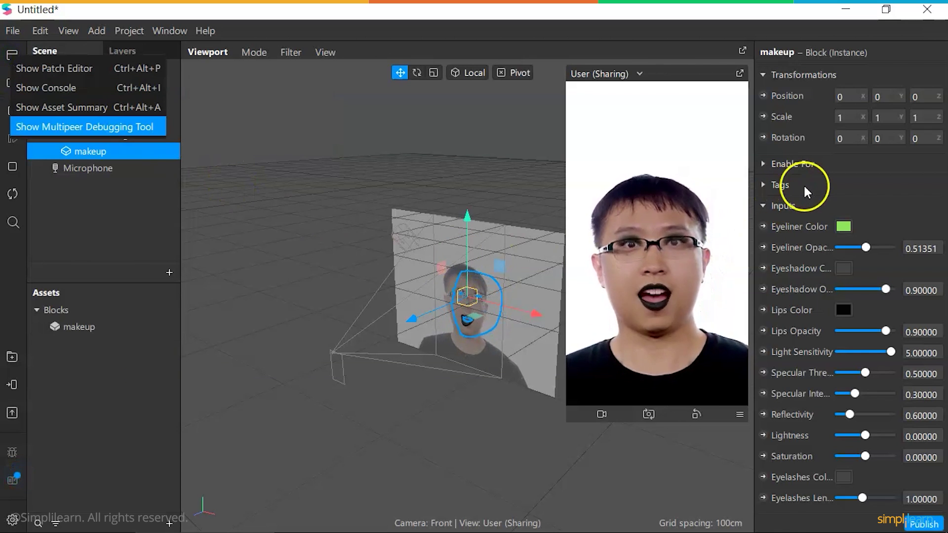
left_click(798, 144)
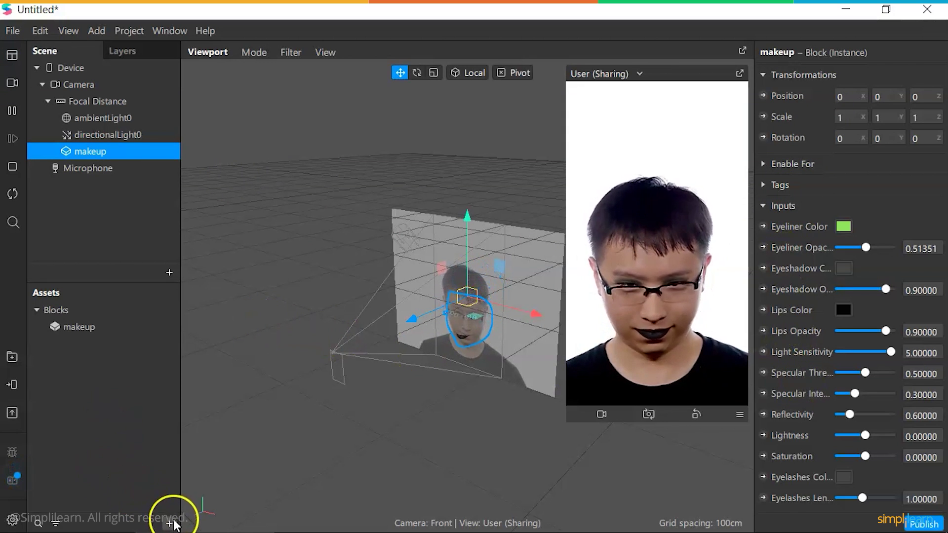
- Import the Eye Color block from the AR Library's full Blocks list so eyeColor appears under Assets
left_click(166, 524)
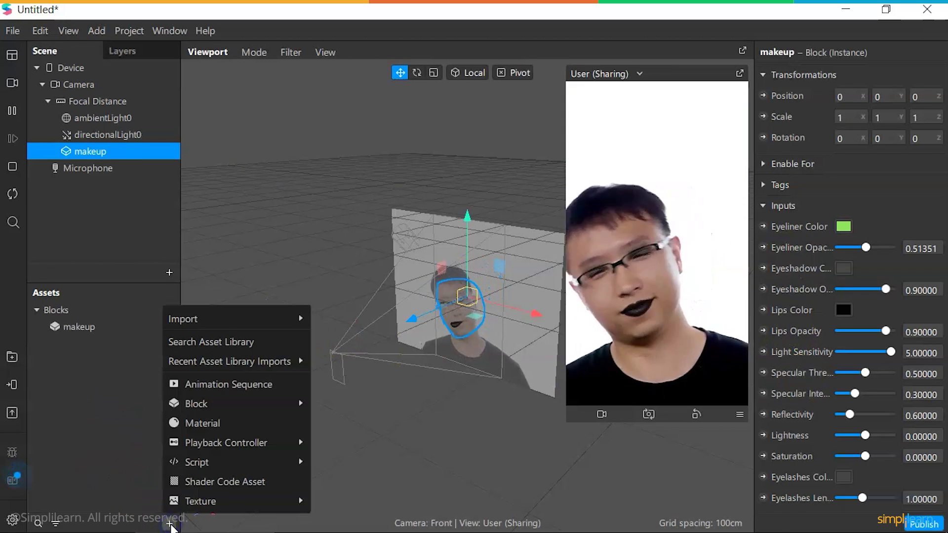
left_click(93, 396)
left_click(171, 523)
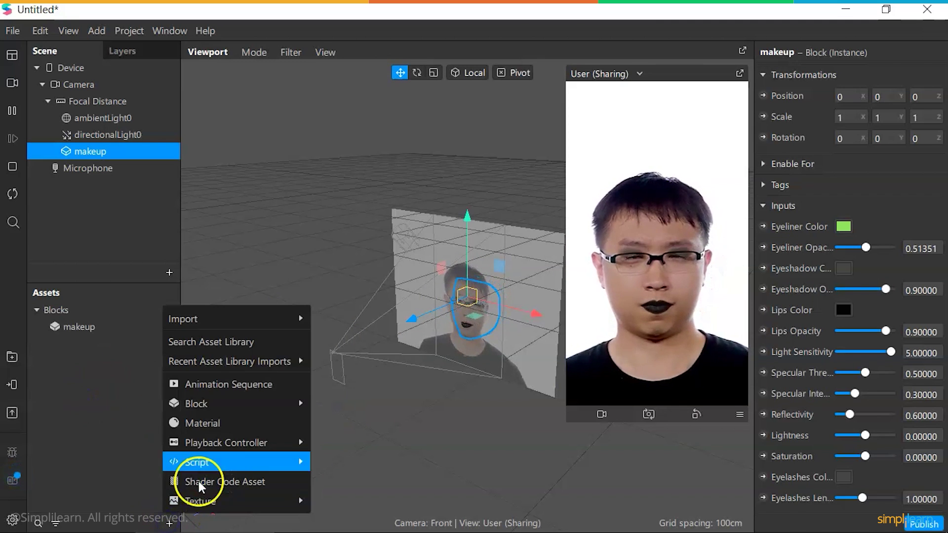
left_click(250, 343)
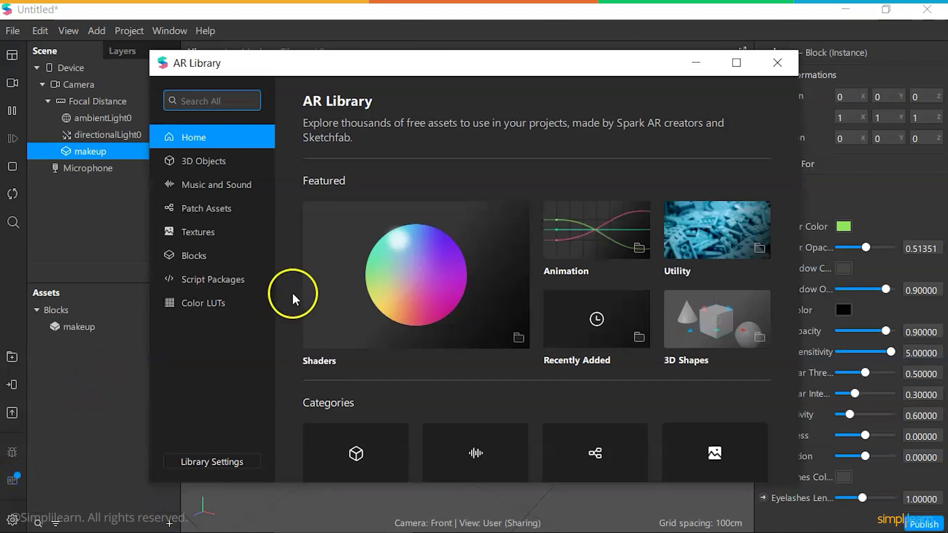
left_click(194, 255)
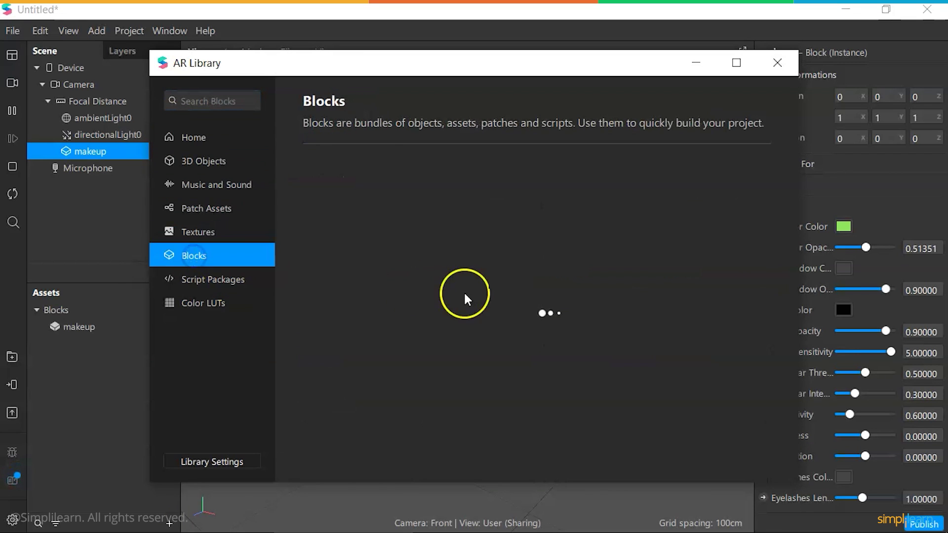
scroll(466, 280, "down", 5)
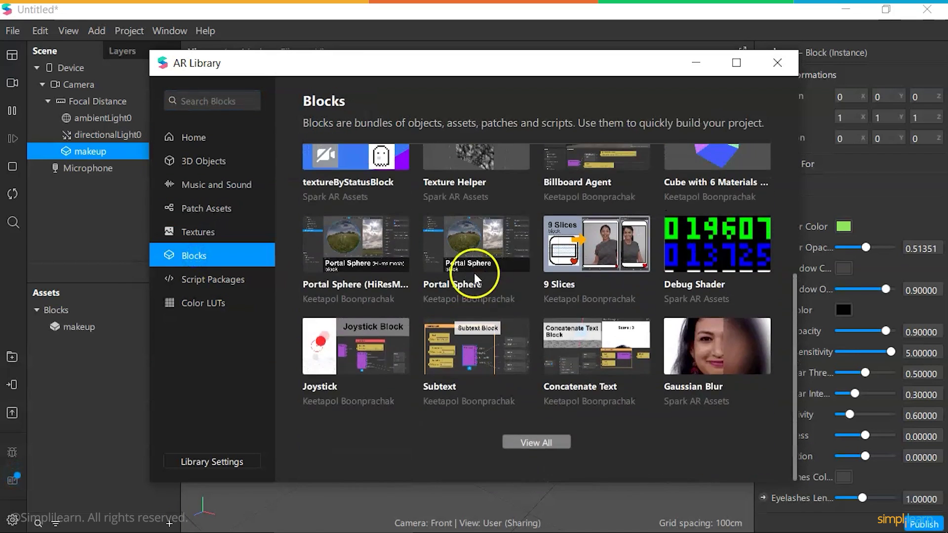
left_click(525, 442)
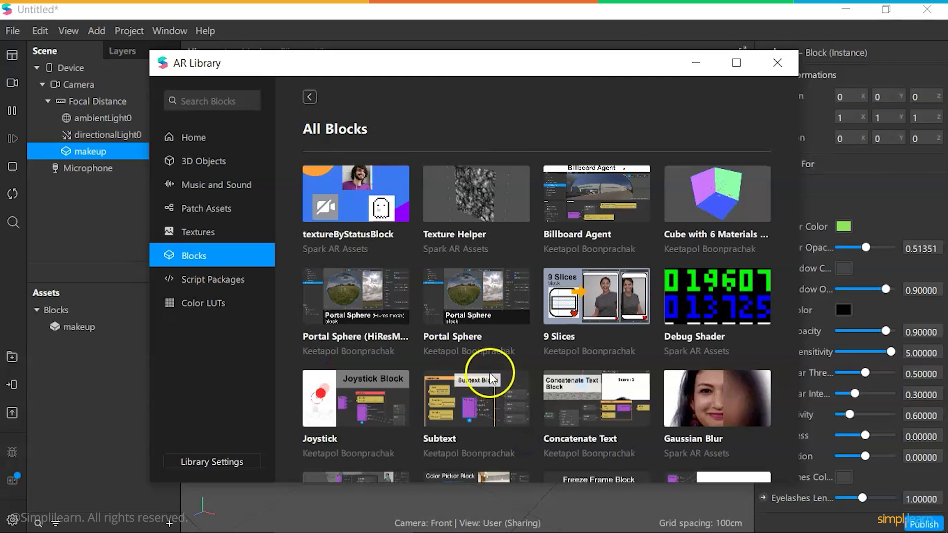
scroll(490, 368, "down", 10)
scroll(491, 368, "down", 3)
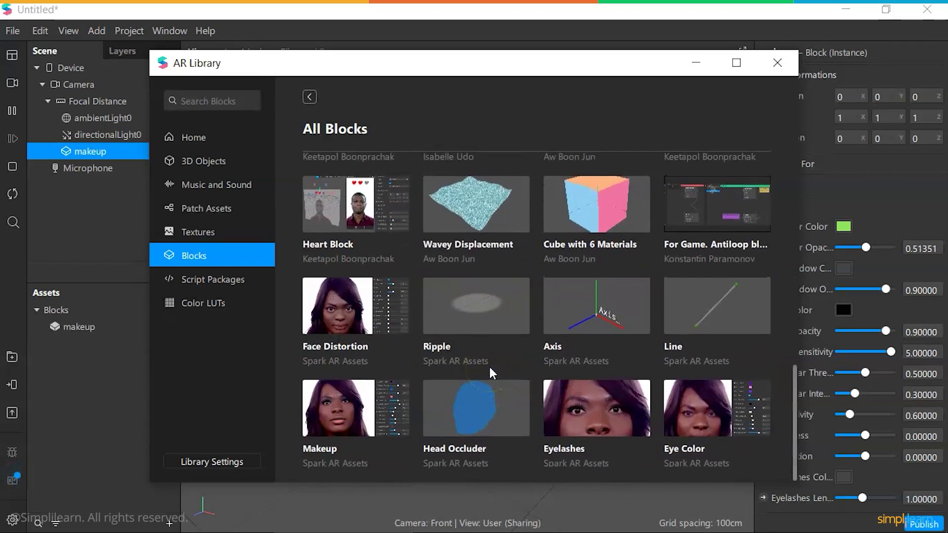
left_click(689, 407)
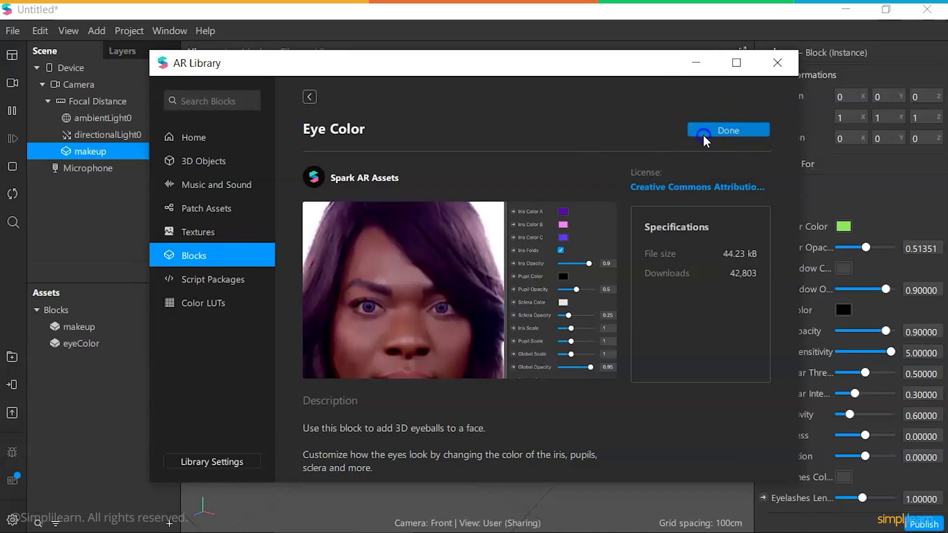
left_click(783, 72)
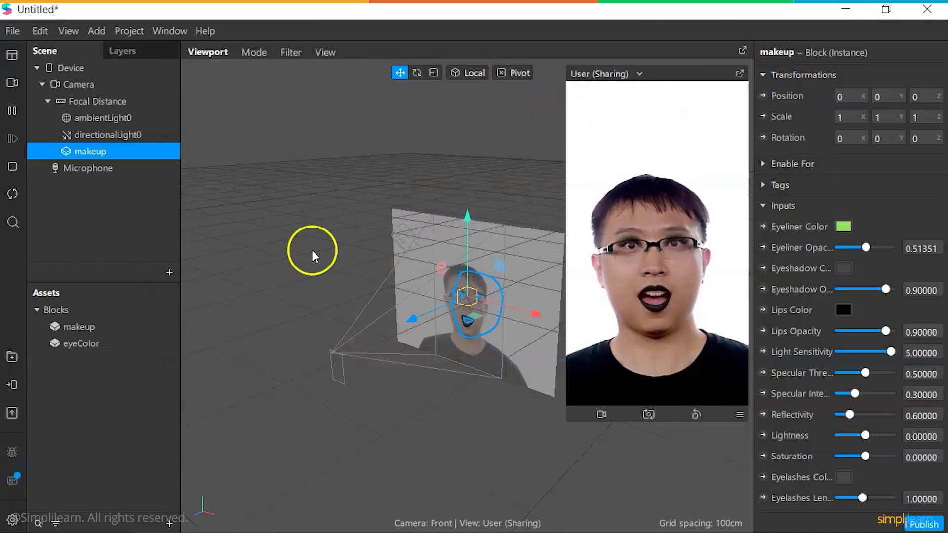
- Place eyeColor in the scene beneath makeup and preview it across faces, ending on the red-haired woman
left_click_drag(73, 345, 102, 157)
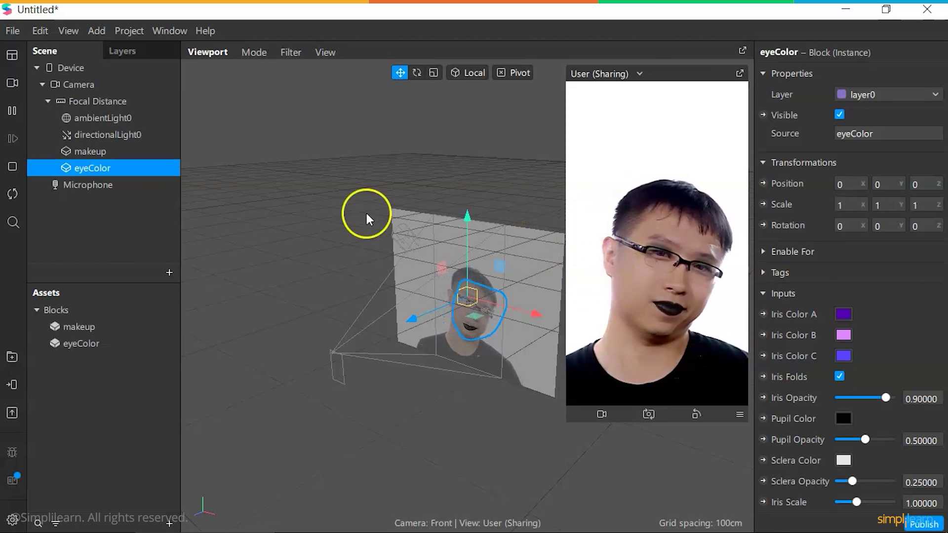
left_click(10, 87)
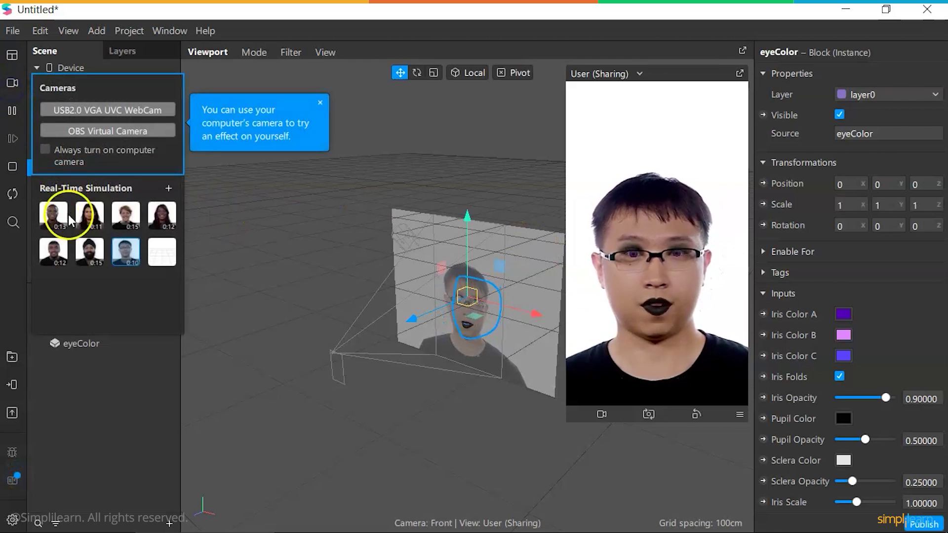
left_click(84, 218)
left_click(168, 214)
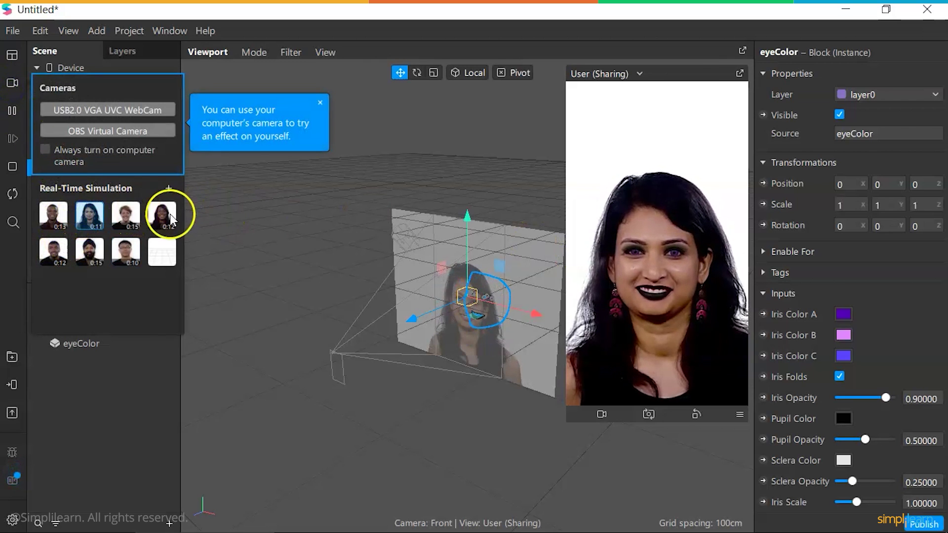
left_click(122, 218)
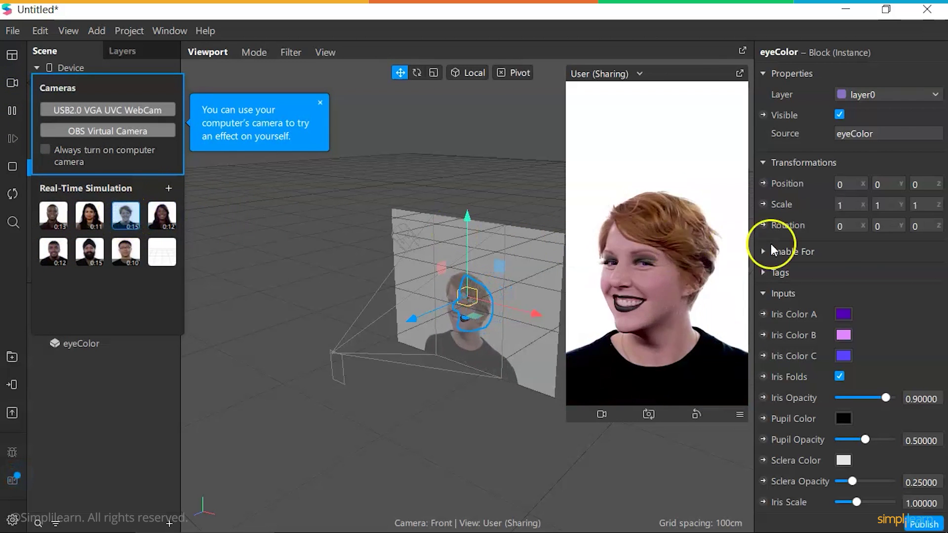
scroll(800, 345, "down", 3)
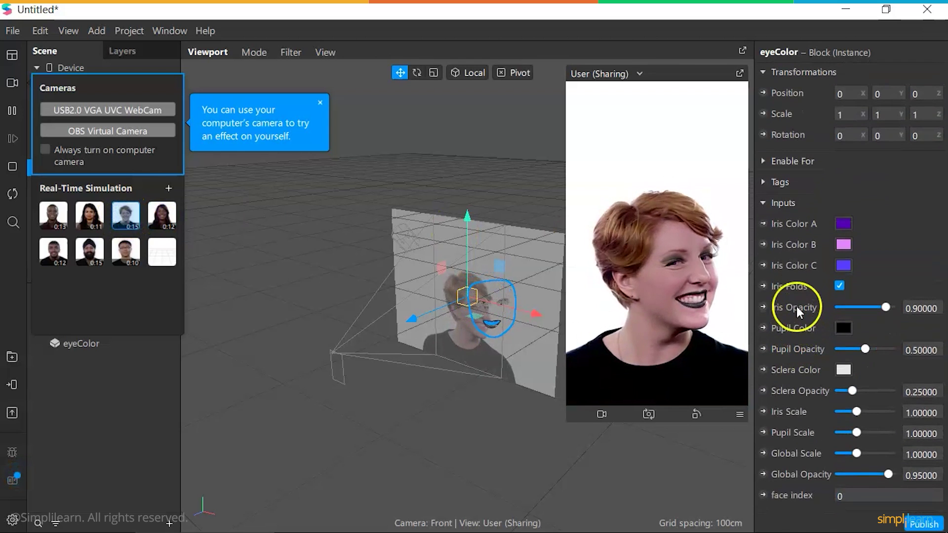
- Select eyeColor and review its inputs: iris opacity 0.9, pupil opacity 0.5, global opacity 0.95
left_click(12, 54)
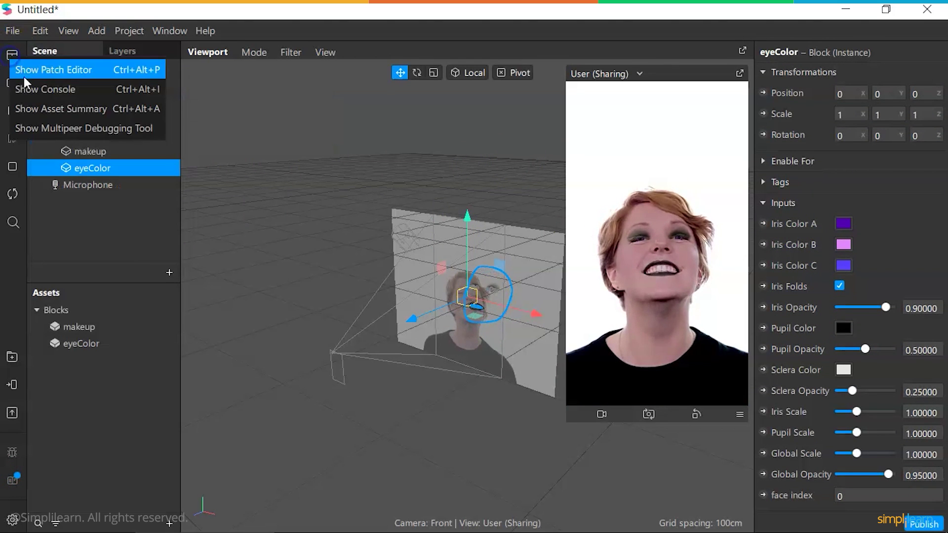
left_click(82, 193)
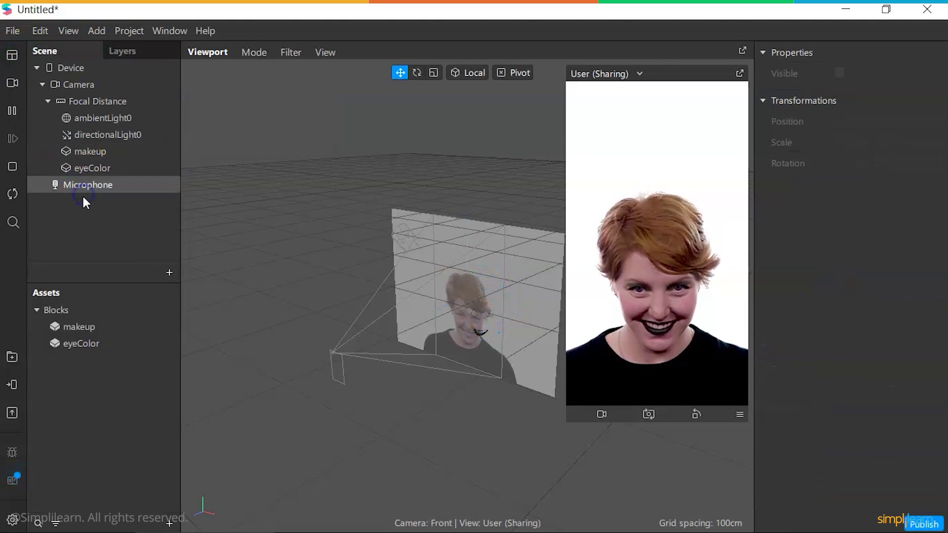
left_click(81, 157)
left_click(84, 168)
scroll(878, 306, "down", 5)
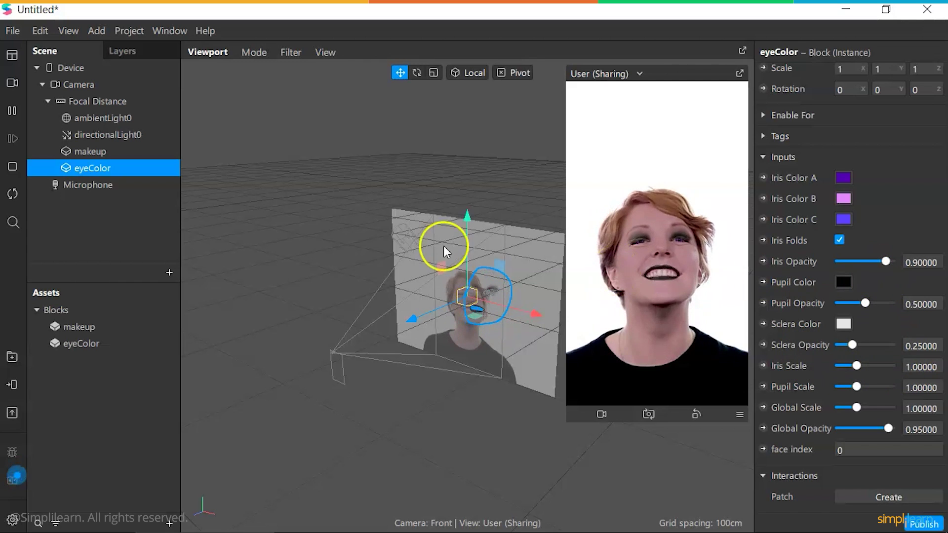
- Open the Preview in App panel for sending the effect to Instagram or Facebook
left_click(13, 385)
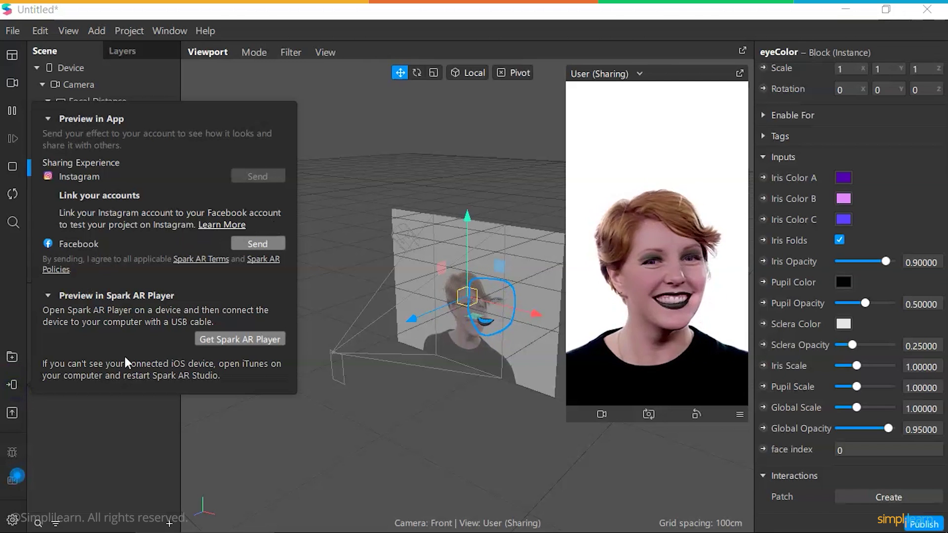
- Close the Preview in App panel, dismiss the File menu without saving, and reselect eyeColor
left_click(123, 441)
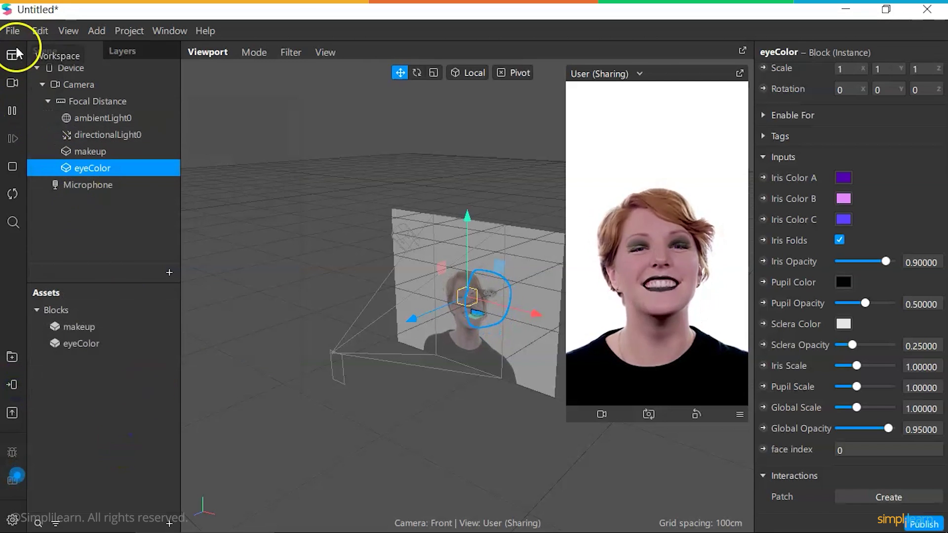
left_click(12, 31)
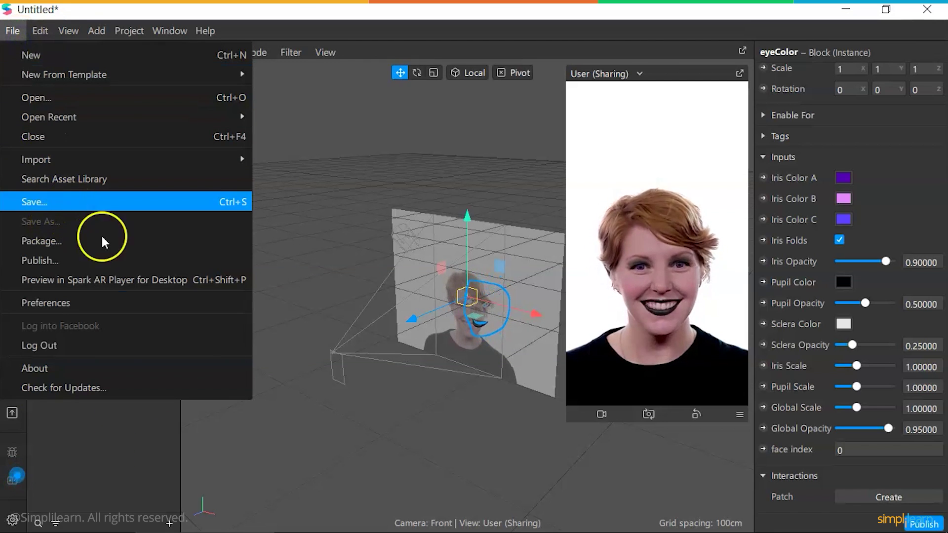
left_click(371, 25)
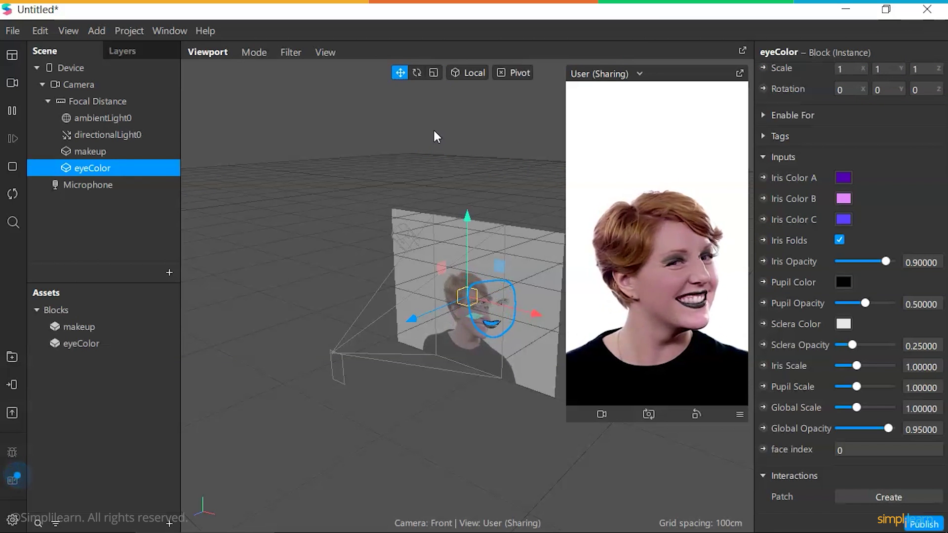
left_click(129, 167)
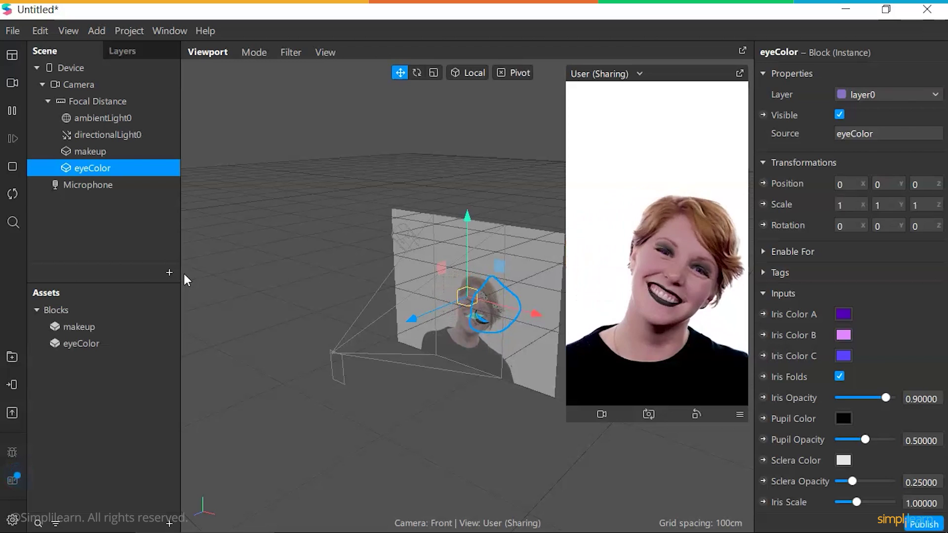
left_click(184, 275)
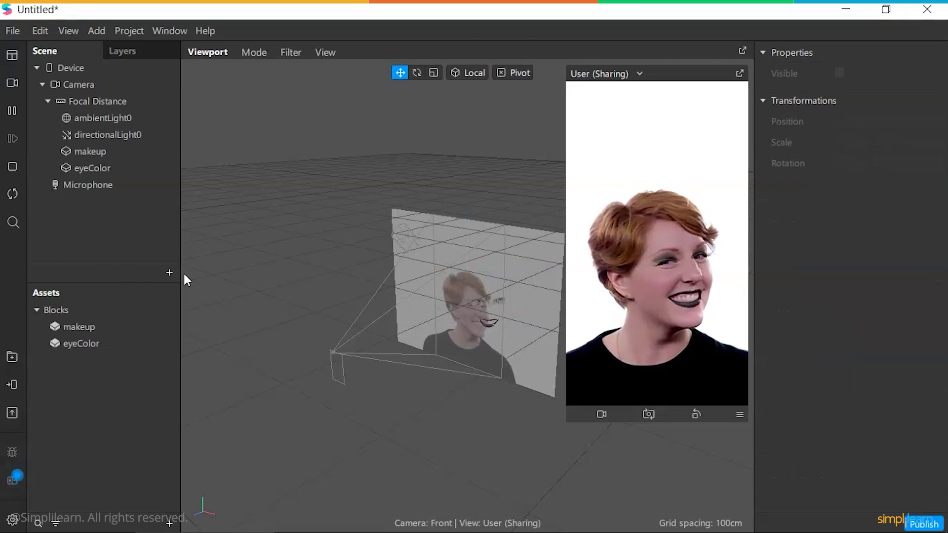